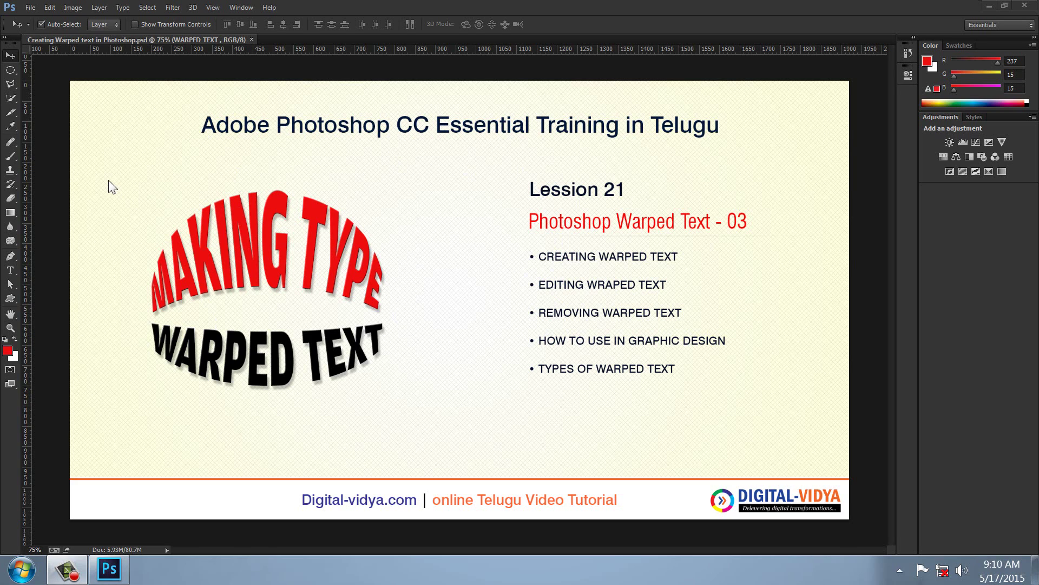
Browse the menus and select part of the lesson slide's title text.
click(50, 9)
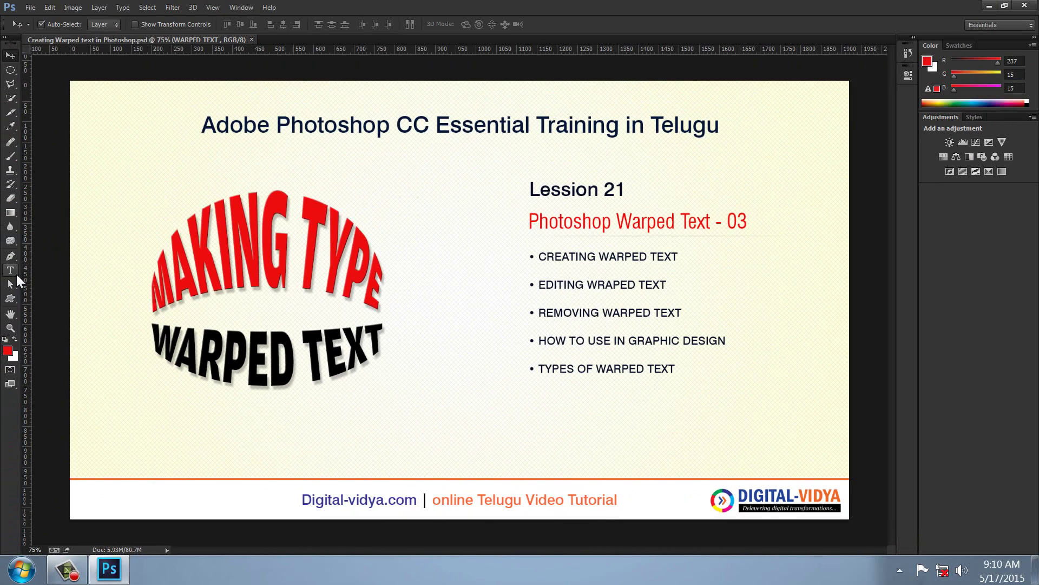
click(16, 274)
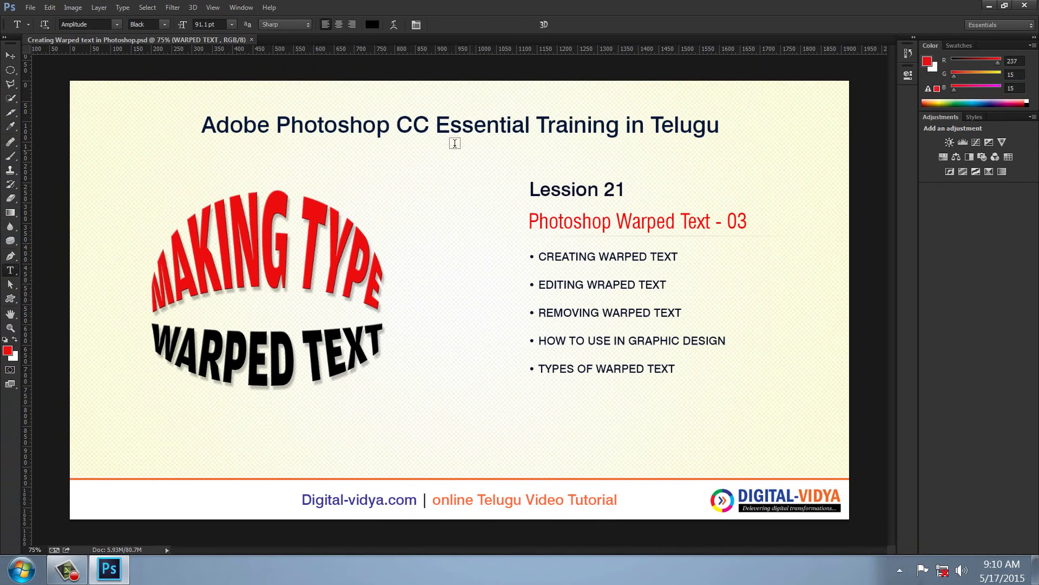
drag(202, 126, 749, 132)
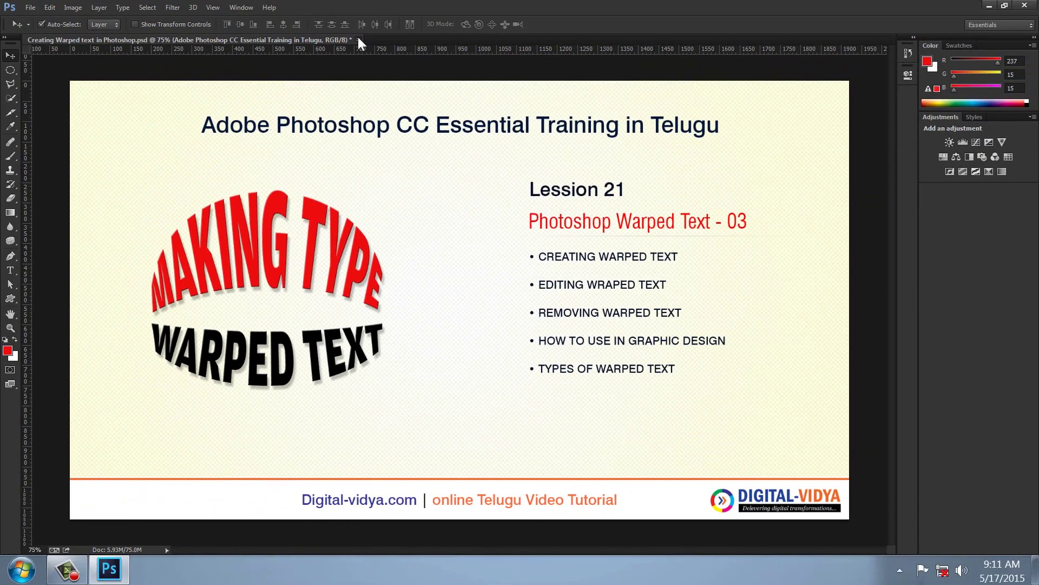
Close the lesson slide without saving; create a Youtube Screen document viewed at 100%.
click(358, 39)
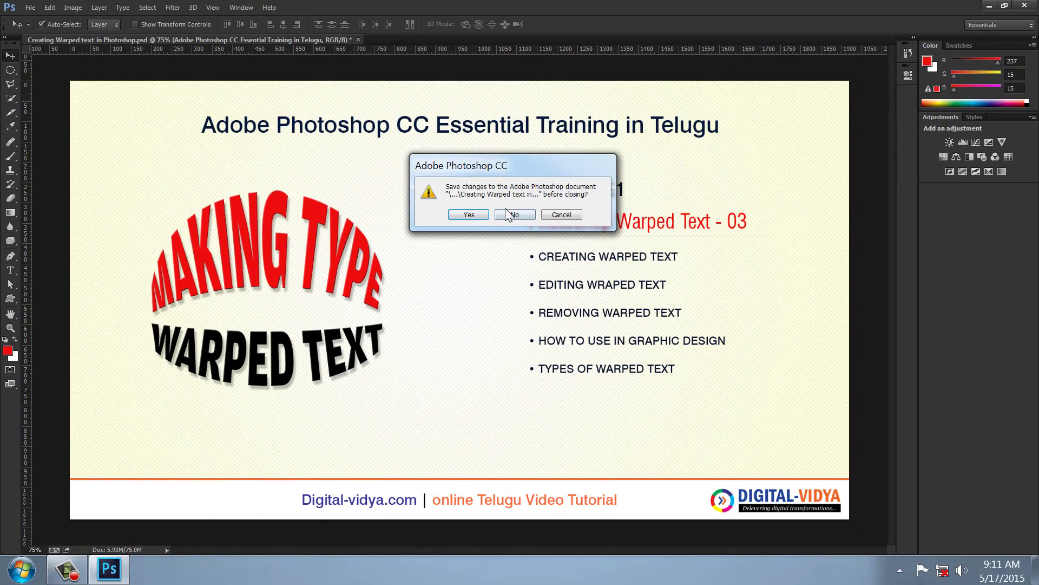
click(510, 214)
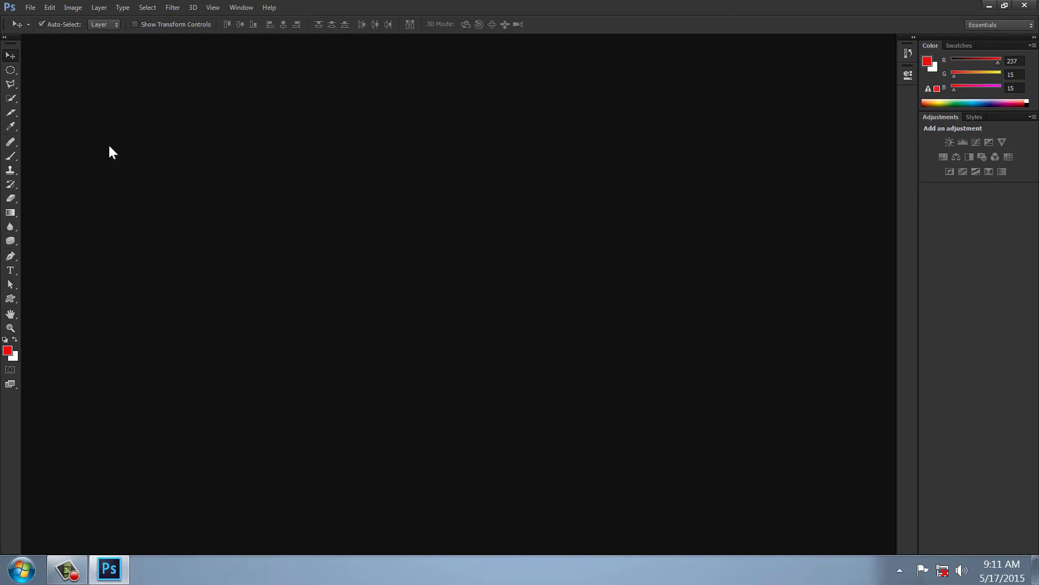
click(29, 7)
click(41, 24)
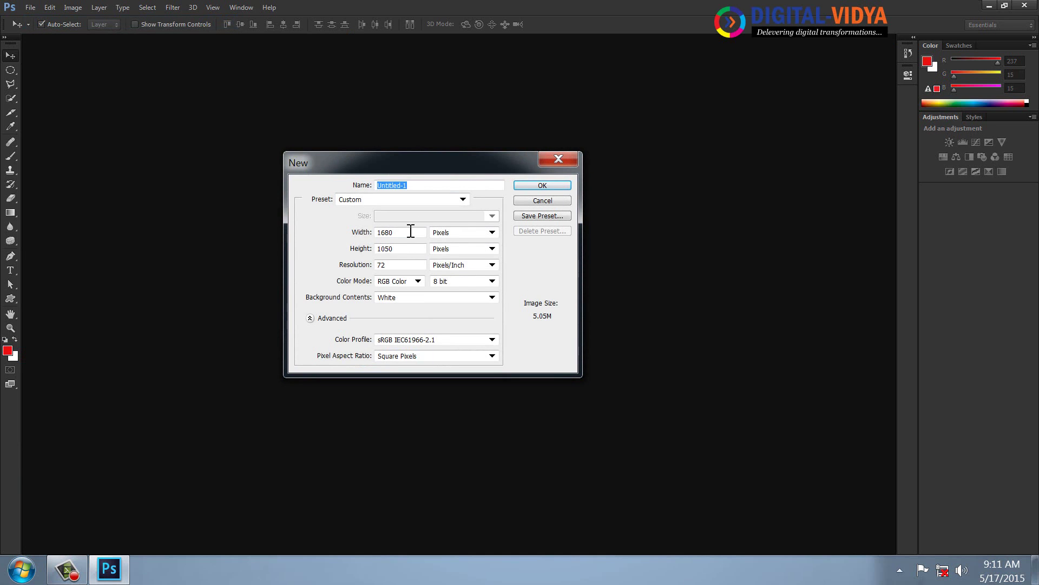
click(457, 199)
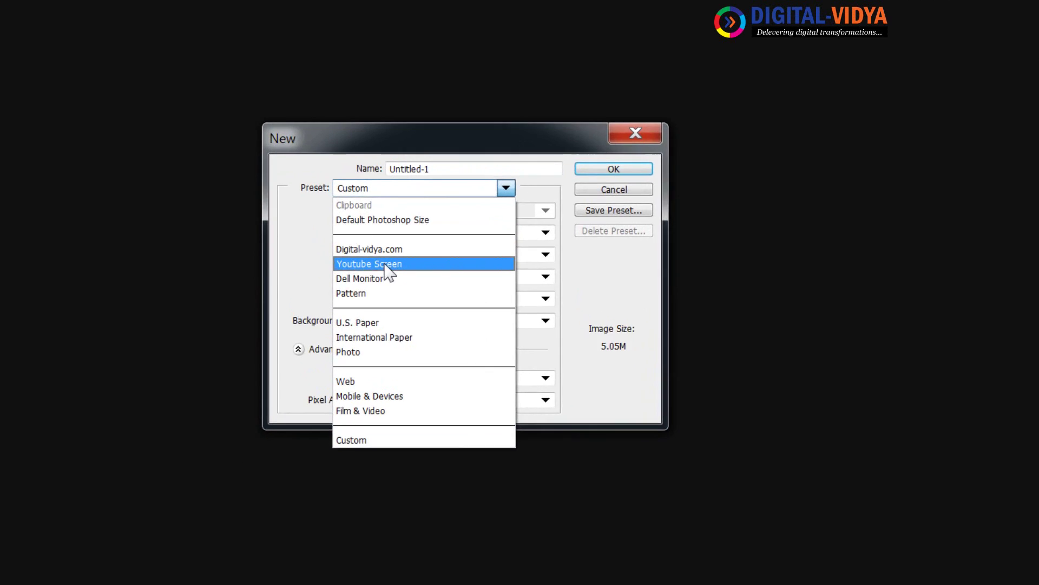
click(374, 255)
click(773, 135)
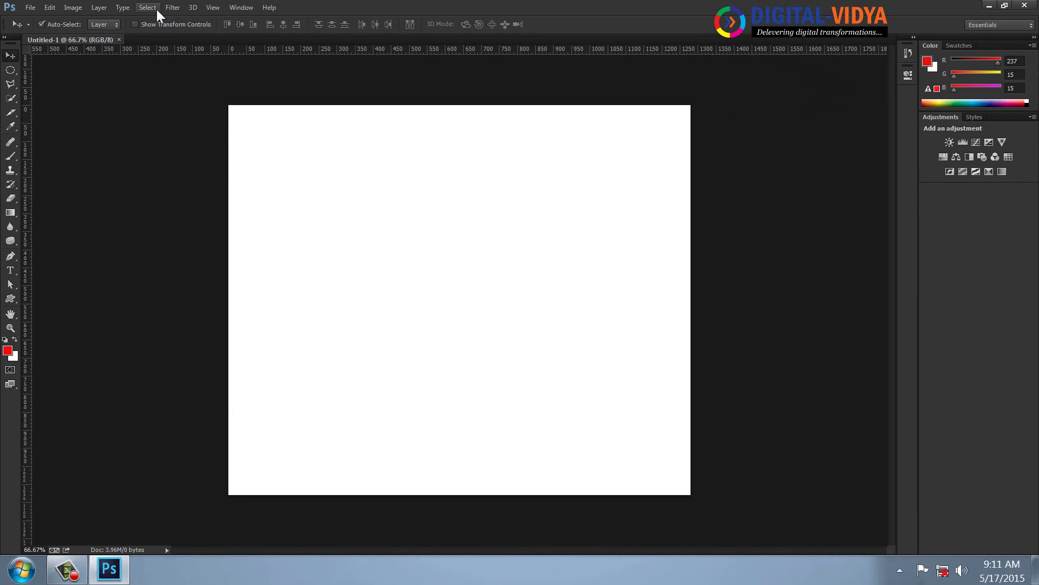
click(211, 8)
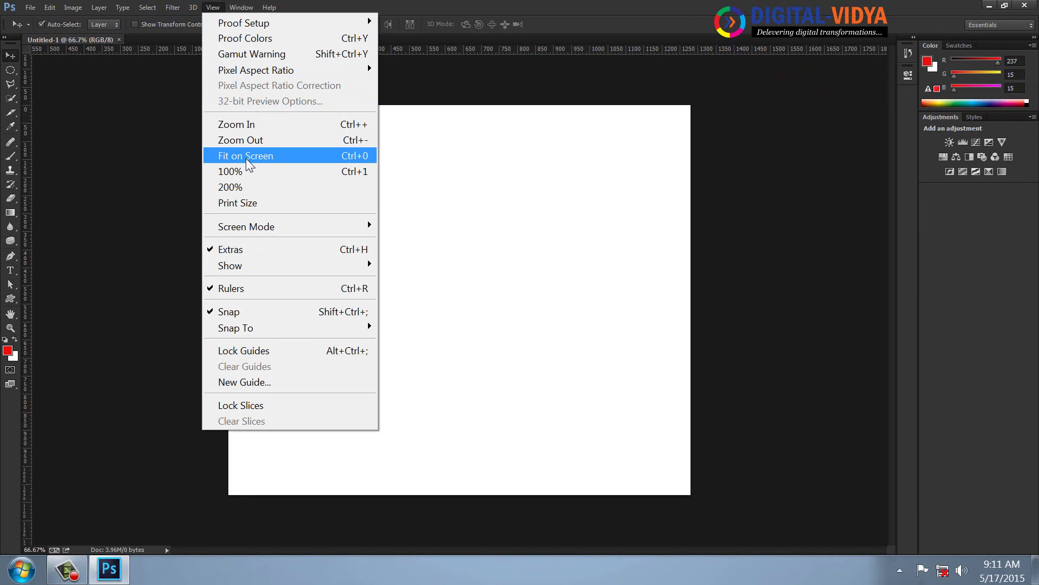
click(239, 174)
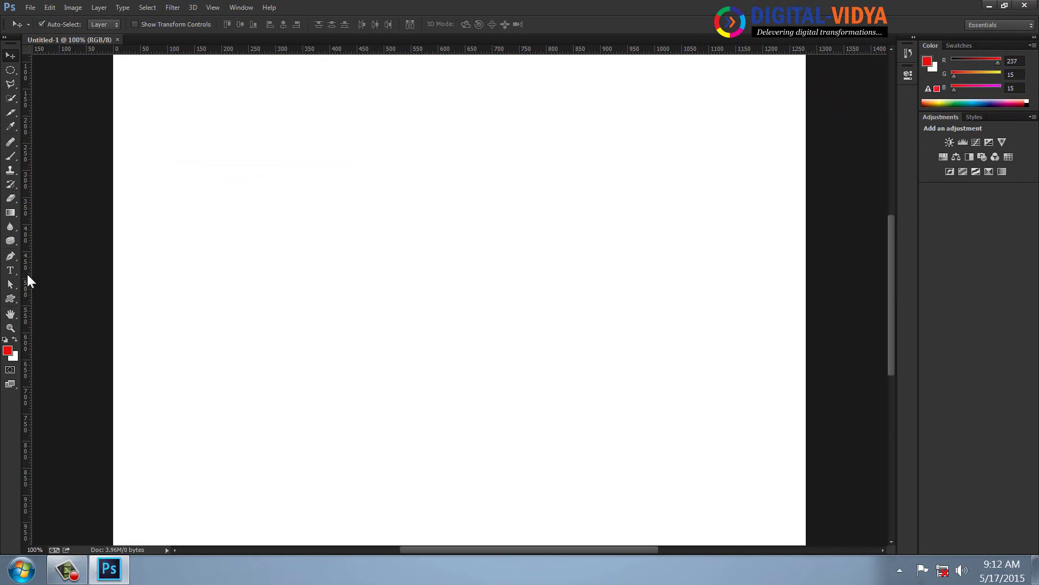
Type 'Digital Vidya Photoshop Training' near the canvas's upper left and select the word Digital.
click(12, 271)
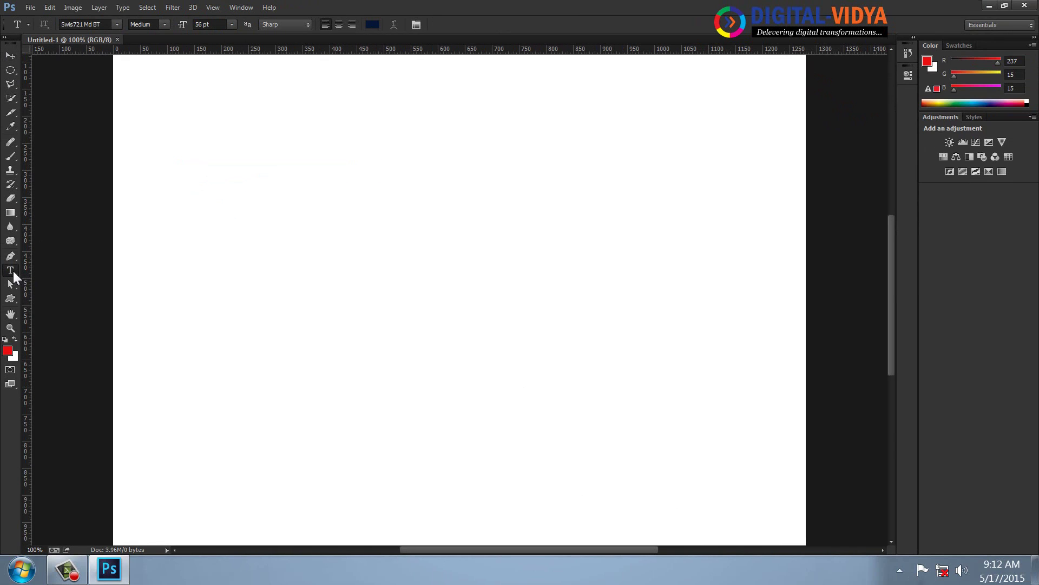
click(217, 202)
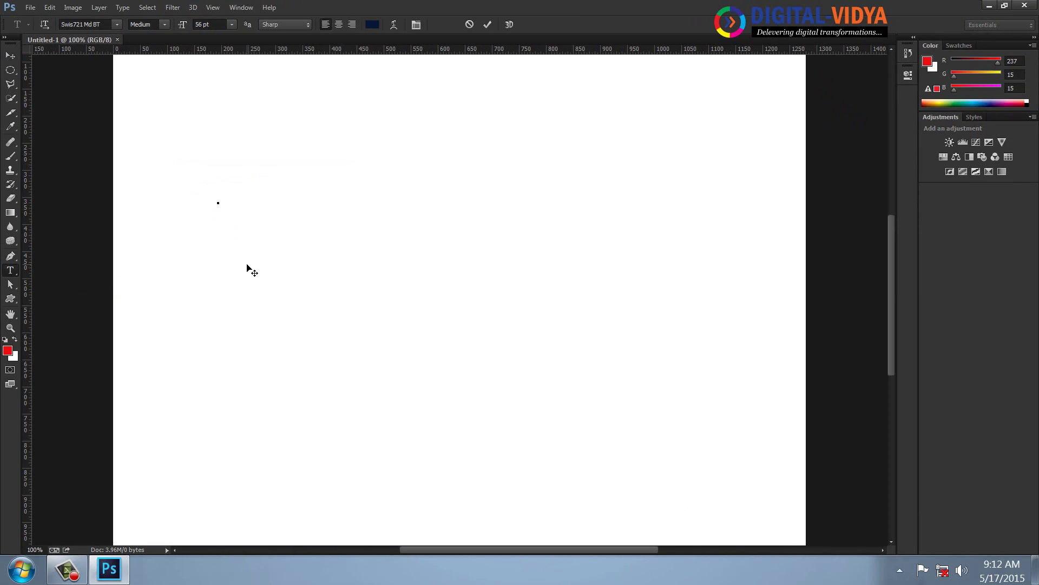
text(D)
text(igita)
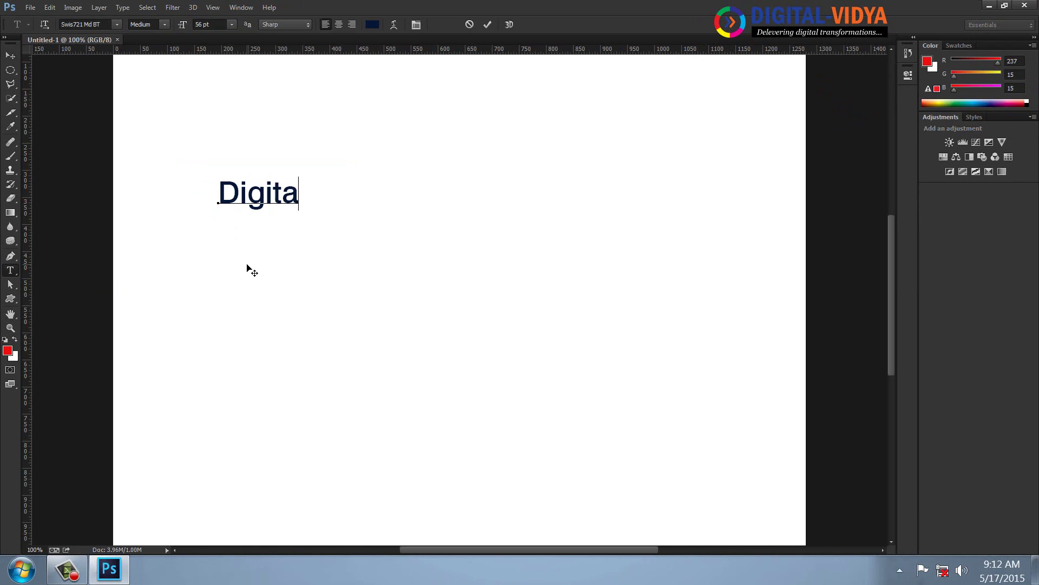
text(l Vidya)
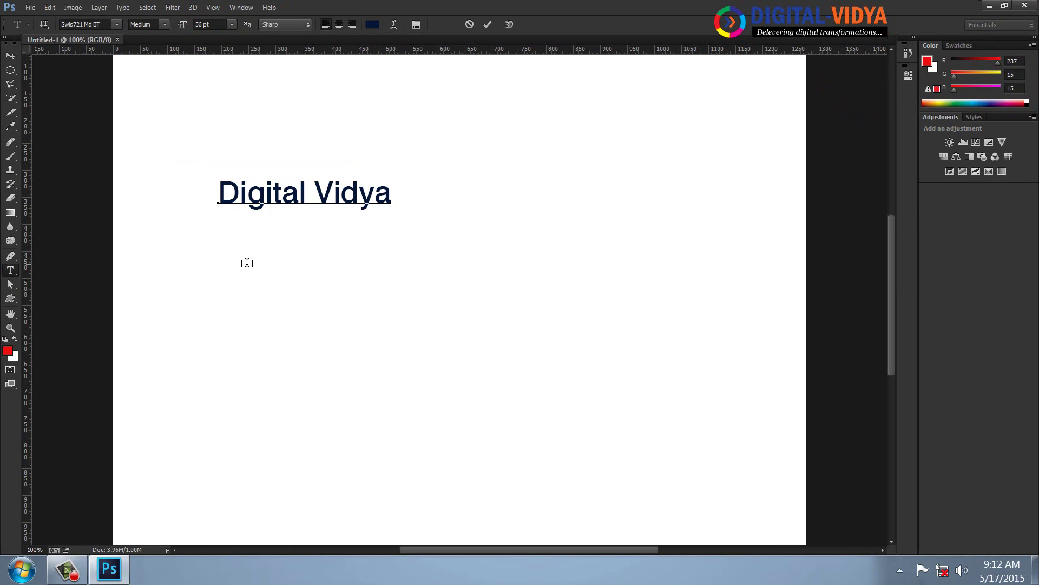
text( P)
text(hoto)
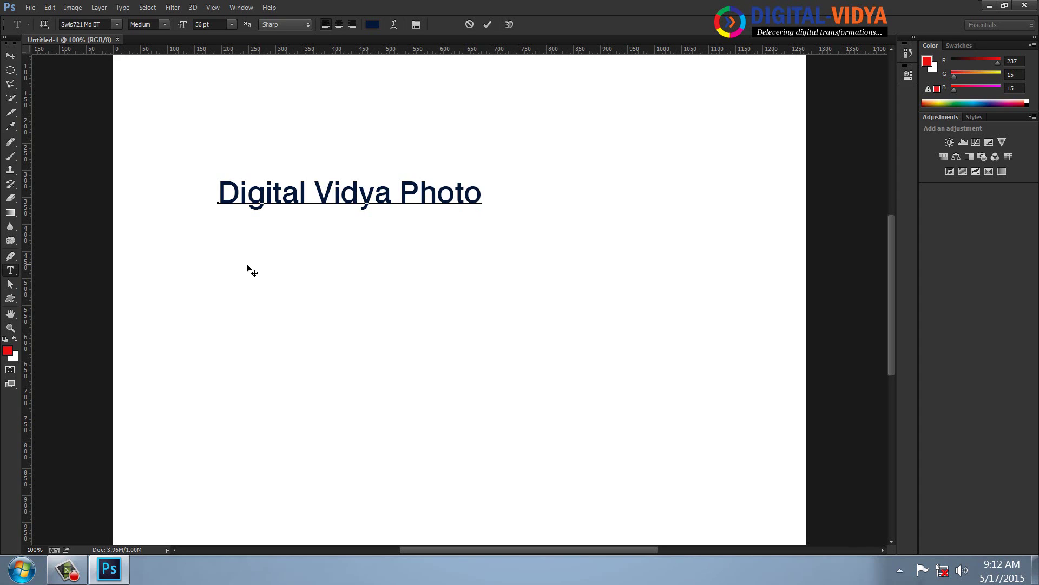
text(shop T)
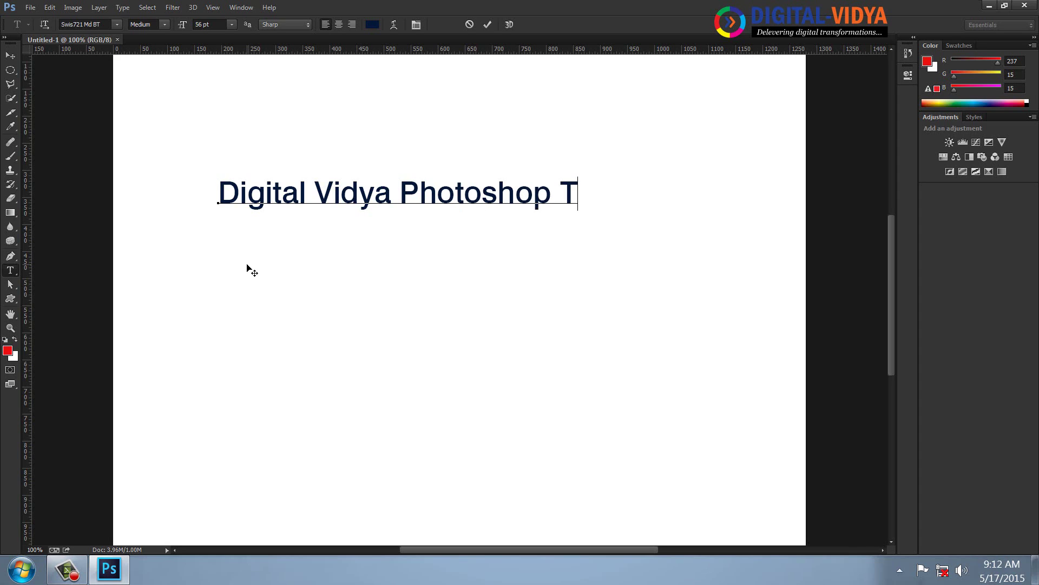
text(raining)
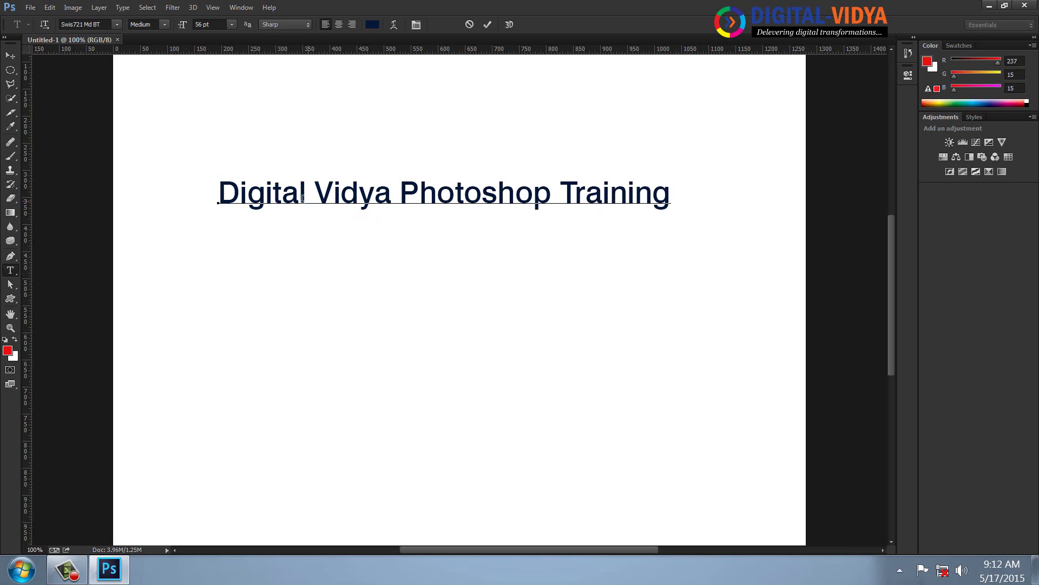
drag(305, 194, 187, 195)
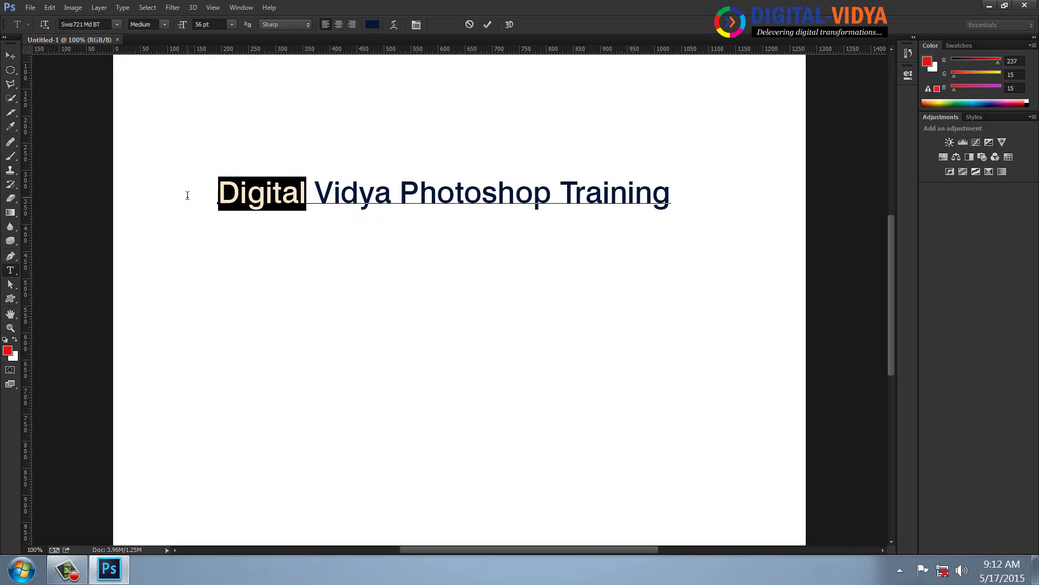
Colour the word Digital blue and the word Vidya red.
click(8, 351)
click(585, 291)
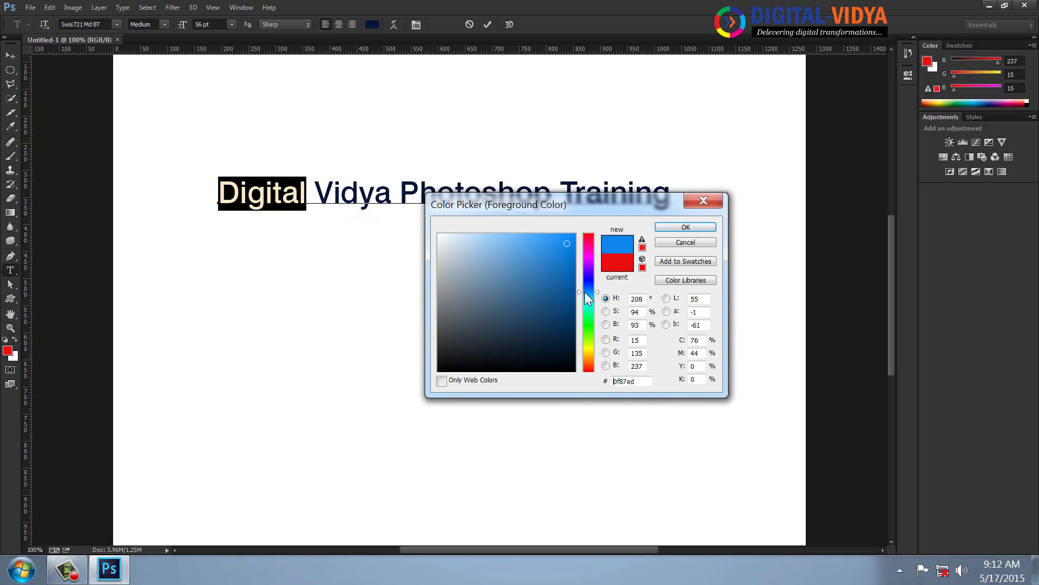
click(570, 259)
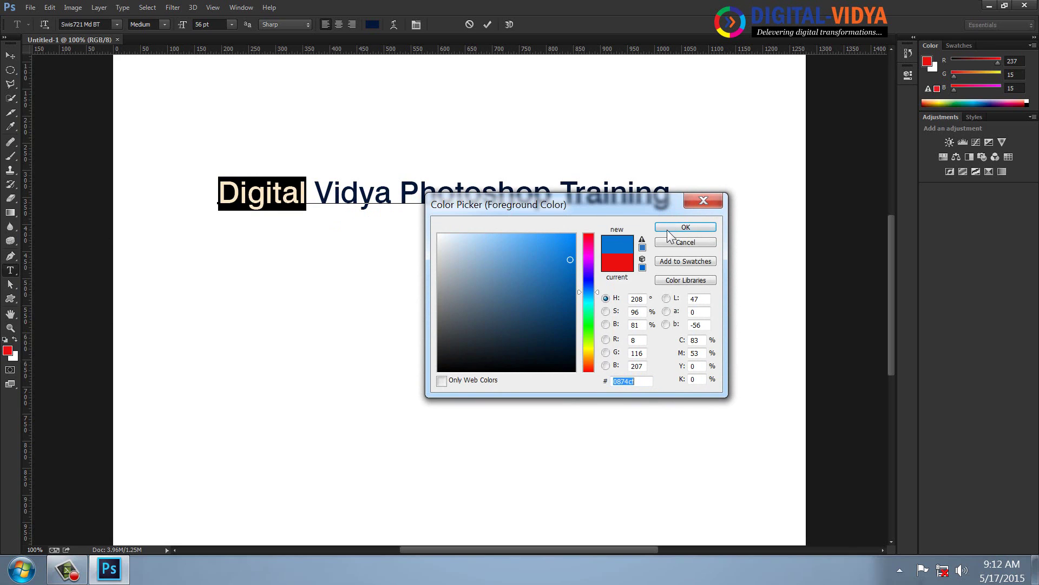
click(667, 228)
drag(315, 194, 401, 193)
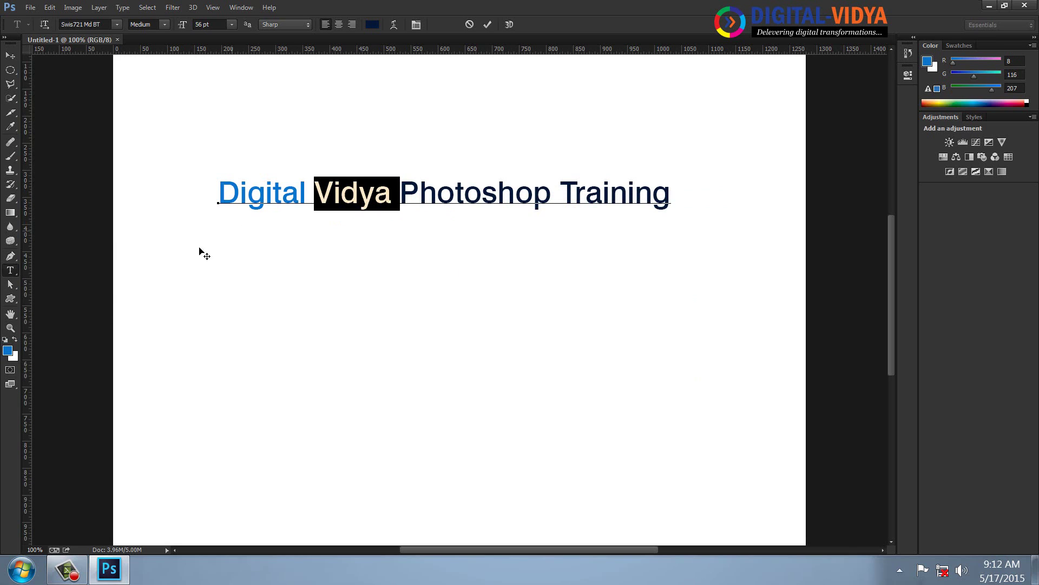
click(8, 351)
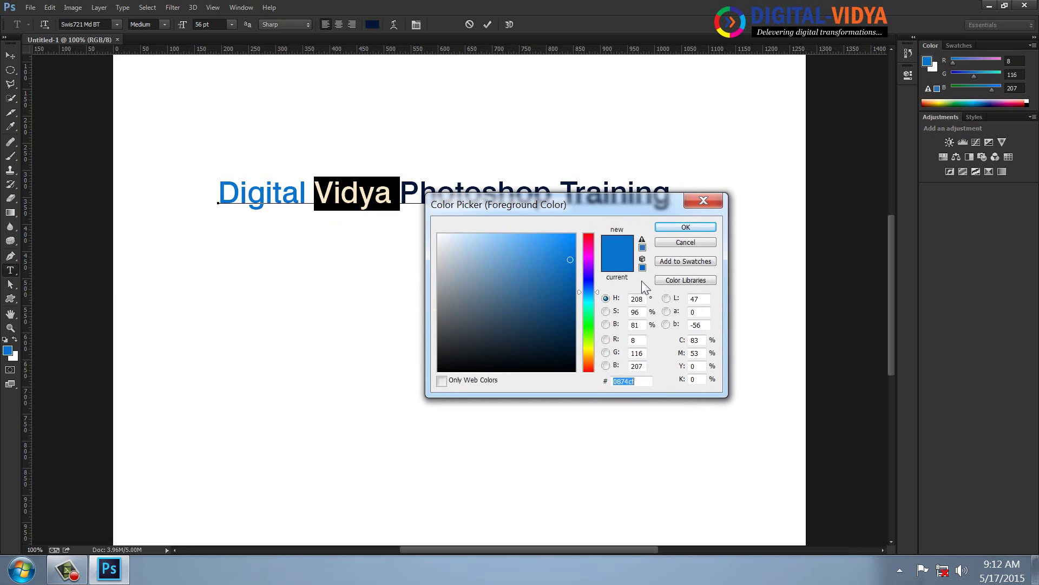
click(588, 368)
click(561, 245)
click(686, 227)
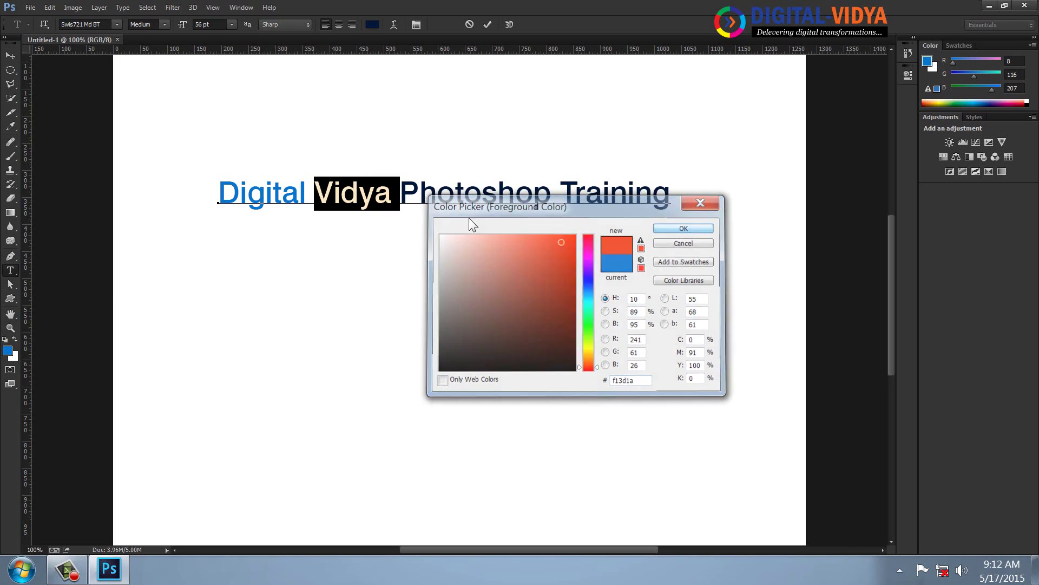
key(Right)
Colour Photoshop lime green and Training orange (f1b106).
drag(400, 194, 560, 194)
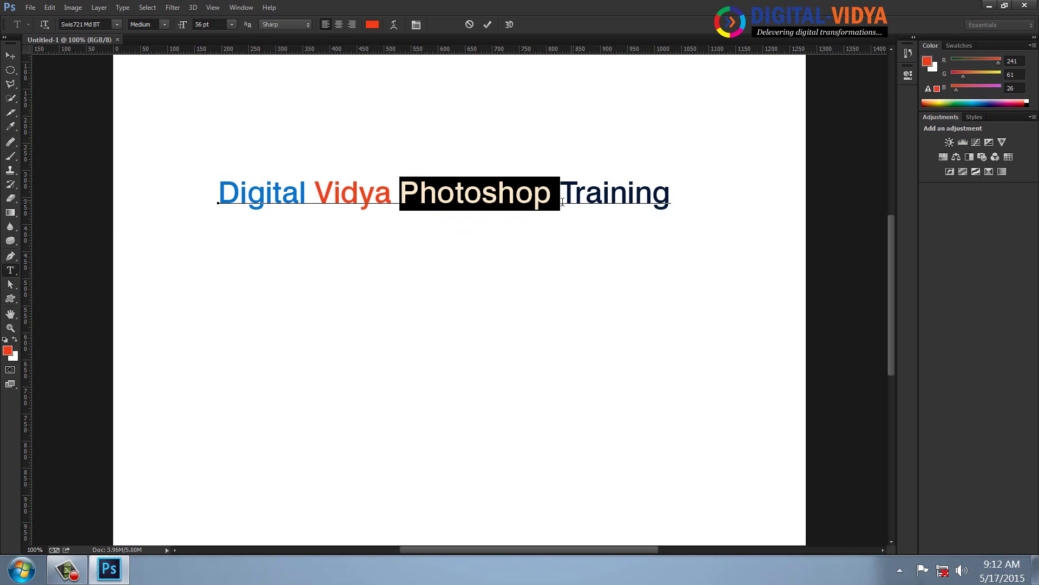
click(8, 351)
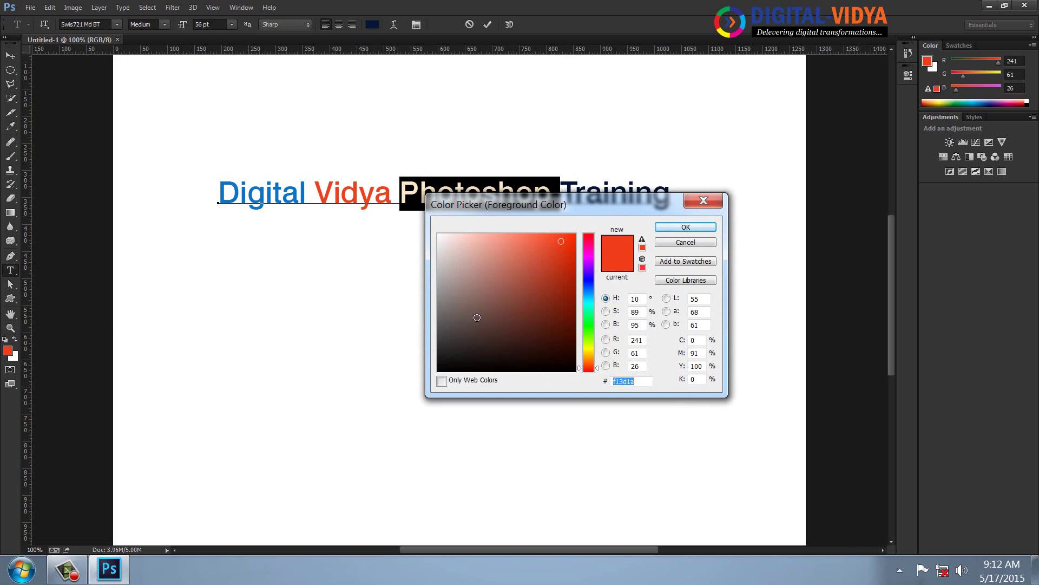
click(589, 347)
click(562, 257)
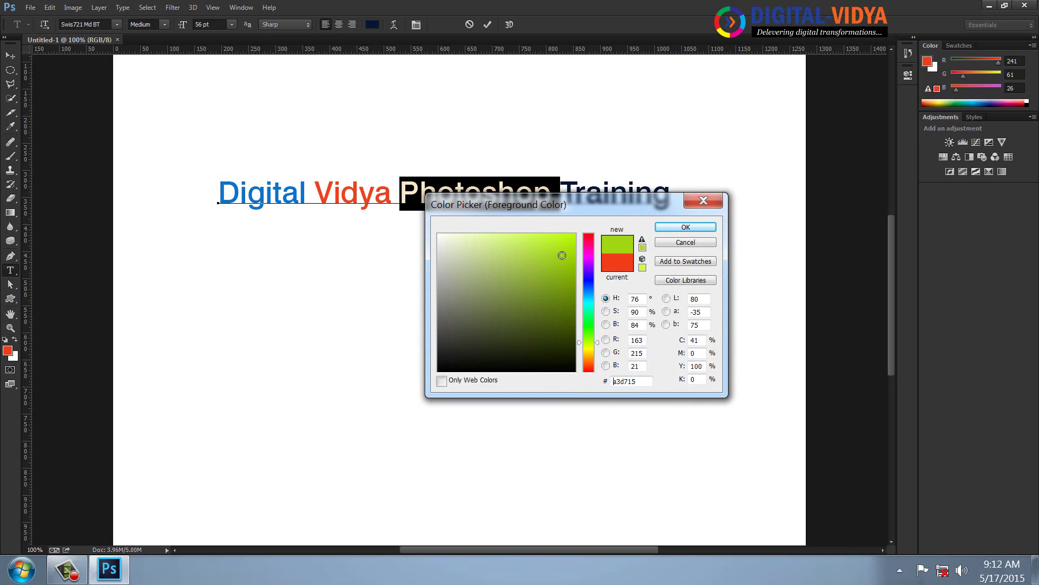
click(683, 228)
drag(560, 194, 682, 192)
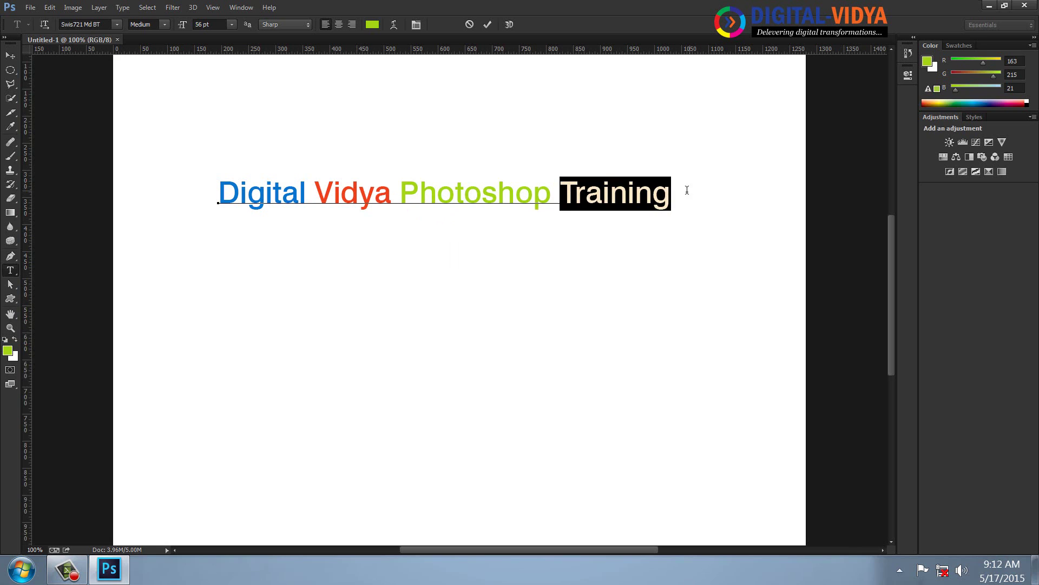
click(7, 351)
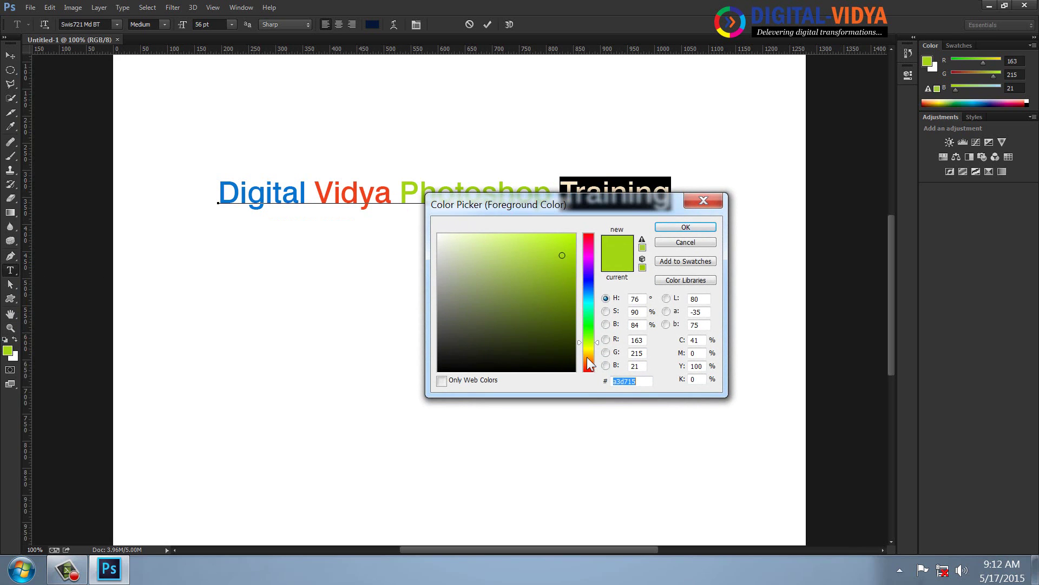
click(588, 354)
click(573, 241)
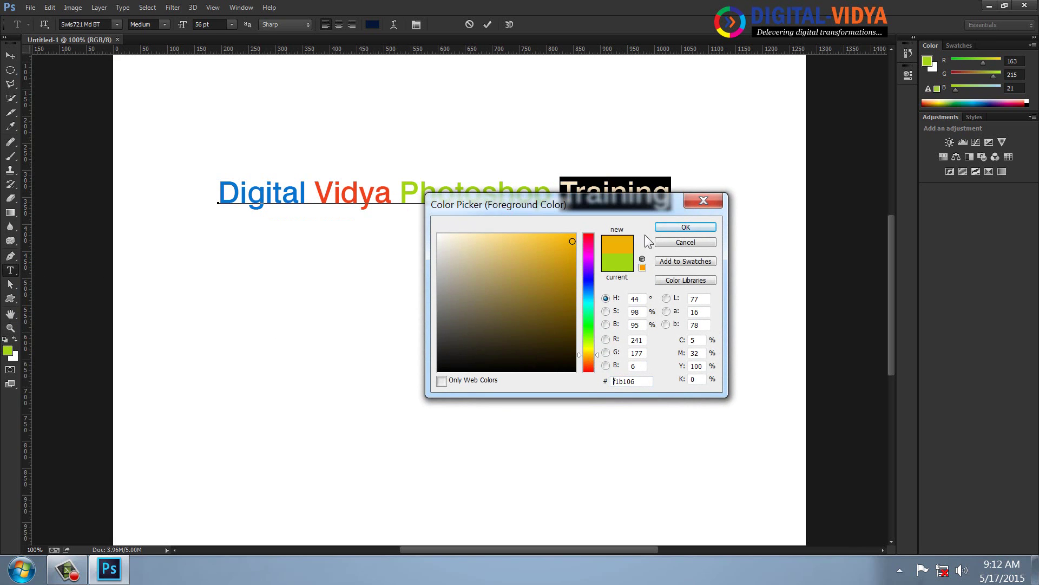
click(685, 227)
Commit the text and move the title down toward the canvas centre.
click(7, 58)
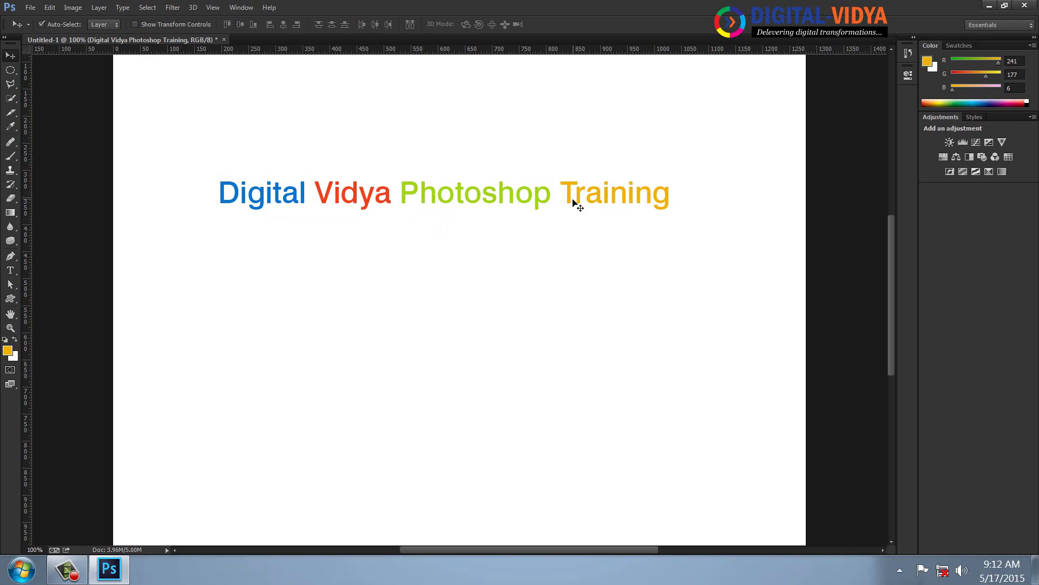
mouse_move(569, 203)
mouse_down()
mouse_move(595, 308)
mouse_move(585, 288)
mouse_up()
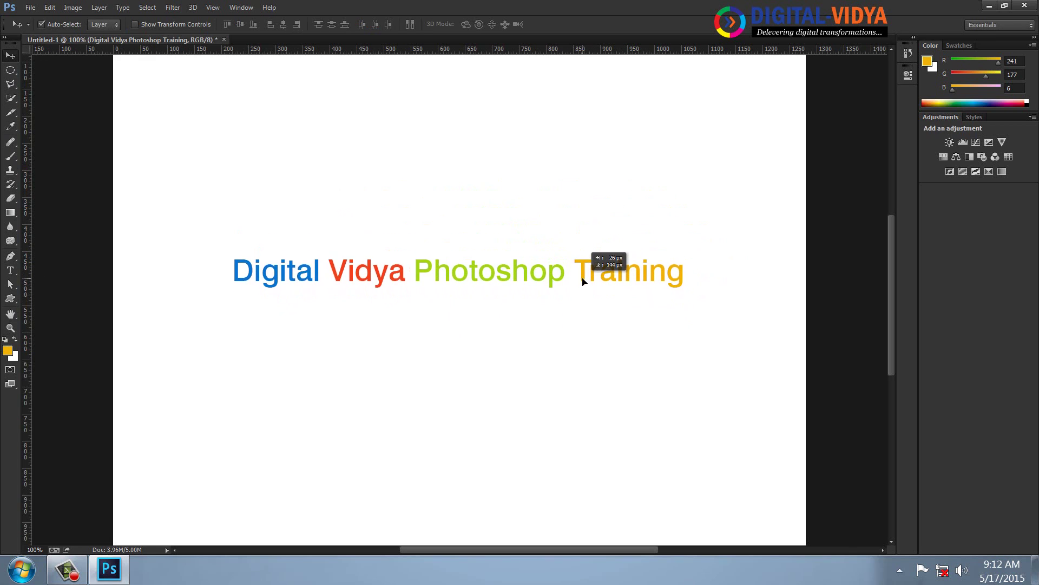
drag(585, 288, 583, 282)
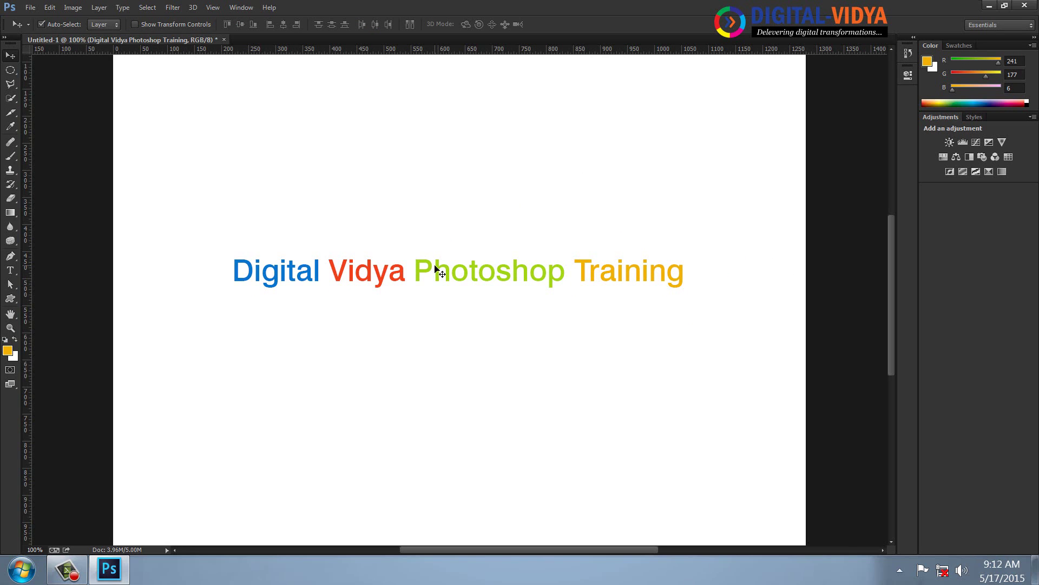
Show the Layers panel and bring up Warp Text for the title, style still None.
key(F7)
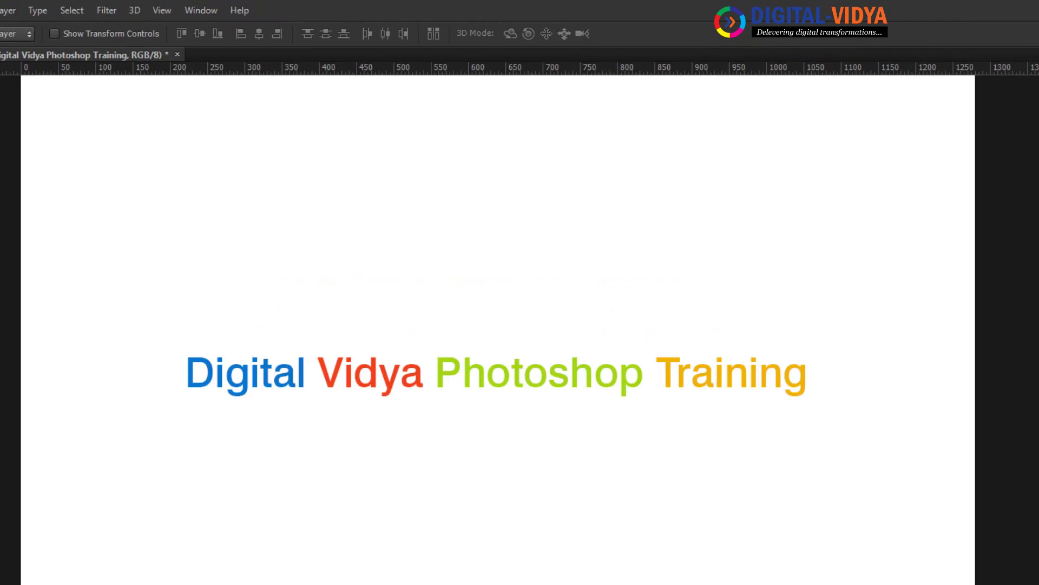
click(10, 270)
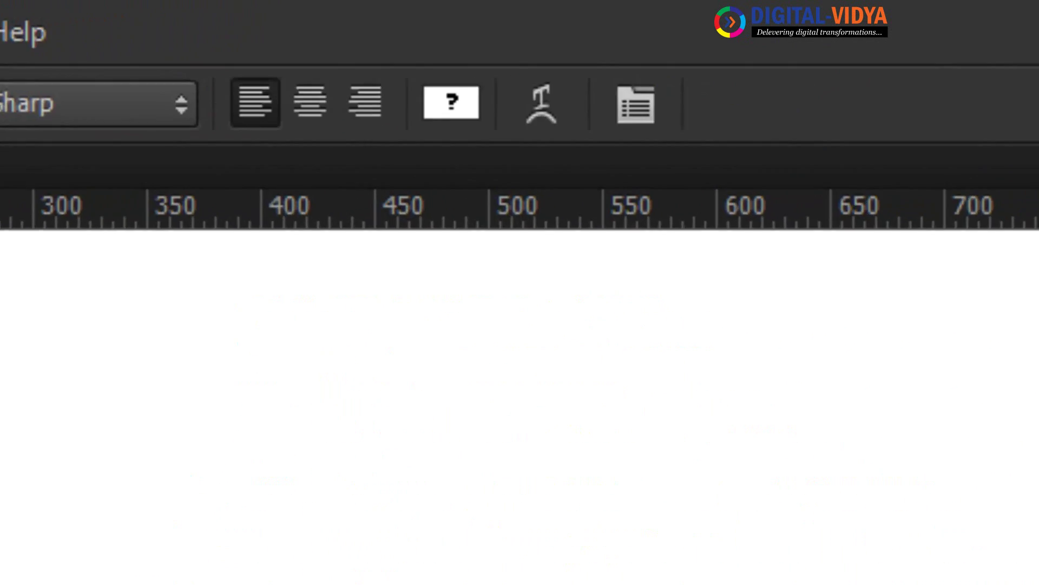
click(657, 165)
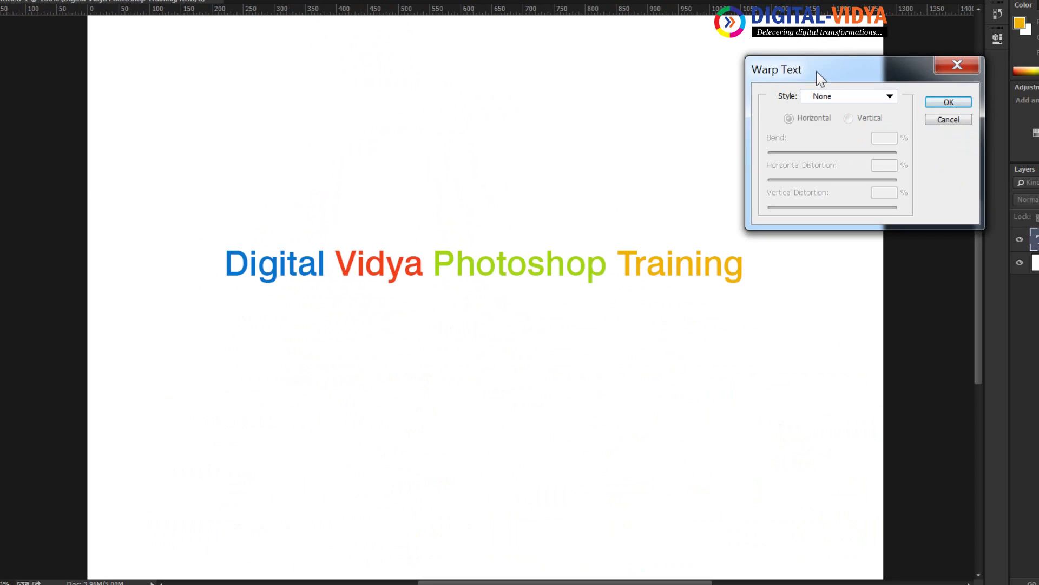
drag(817, 76, 603, 53)
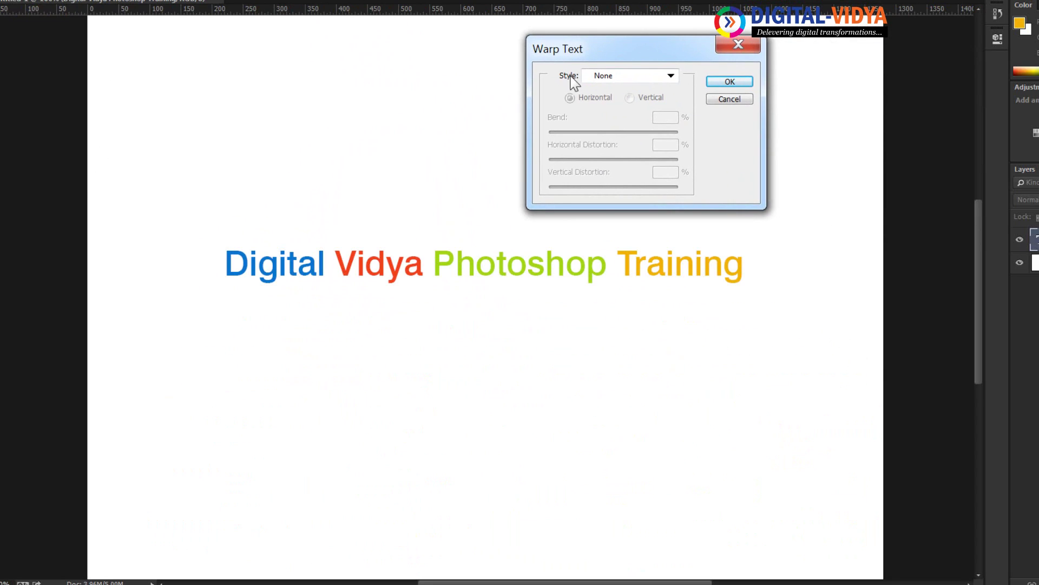
Warp the title into an Arc and experiment with the bend amount.
click(604, 78)
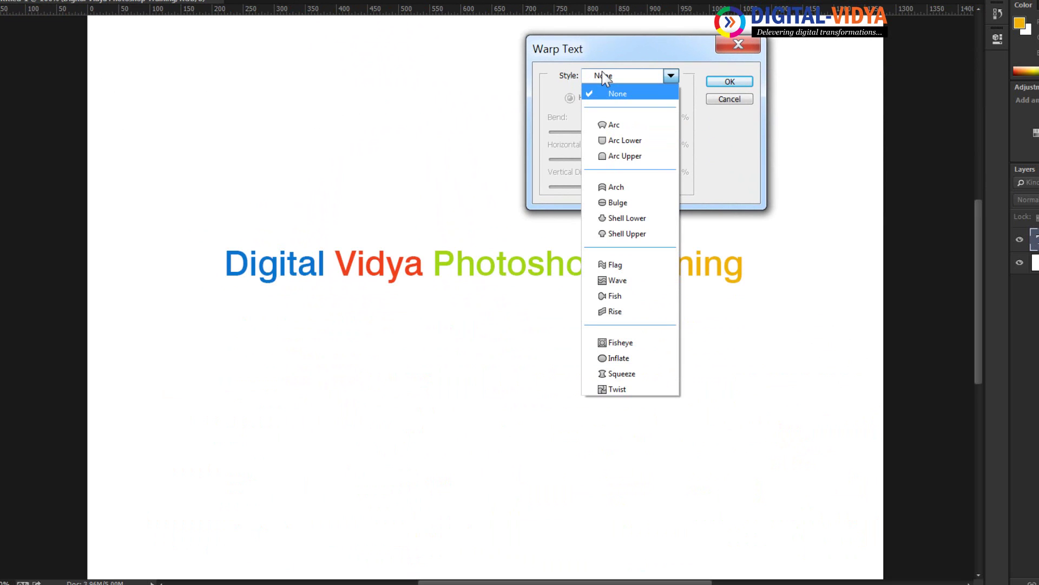
click(607, 125)
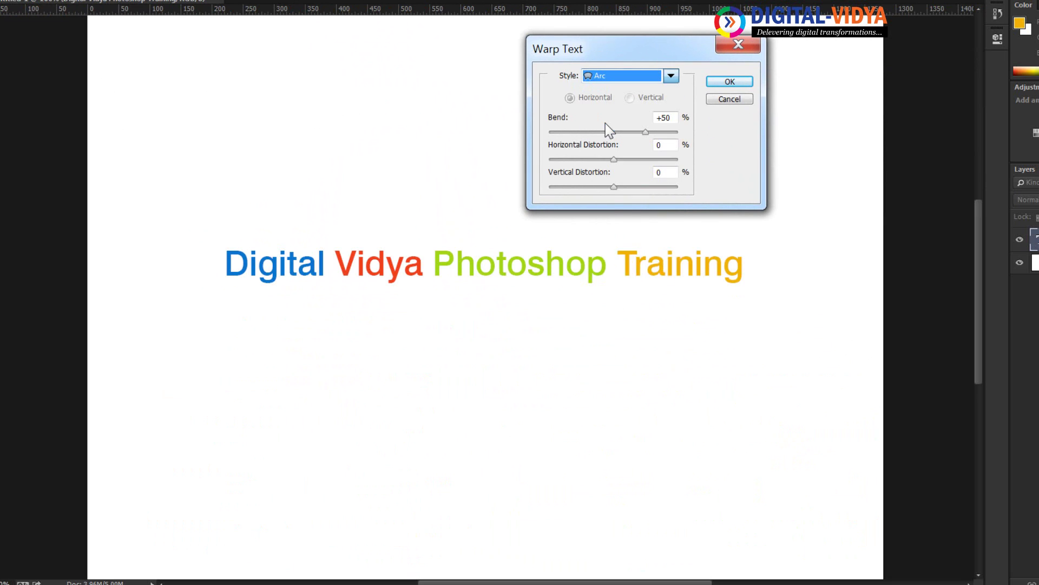
drag(583, 47, 430, 254)
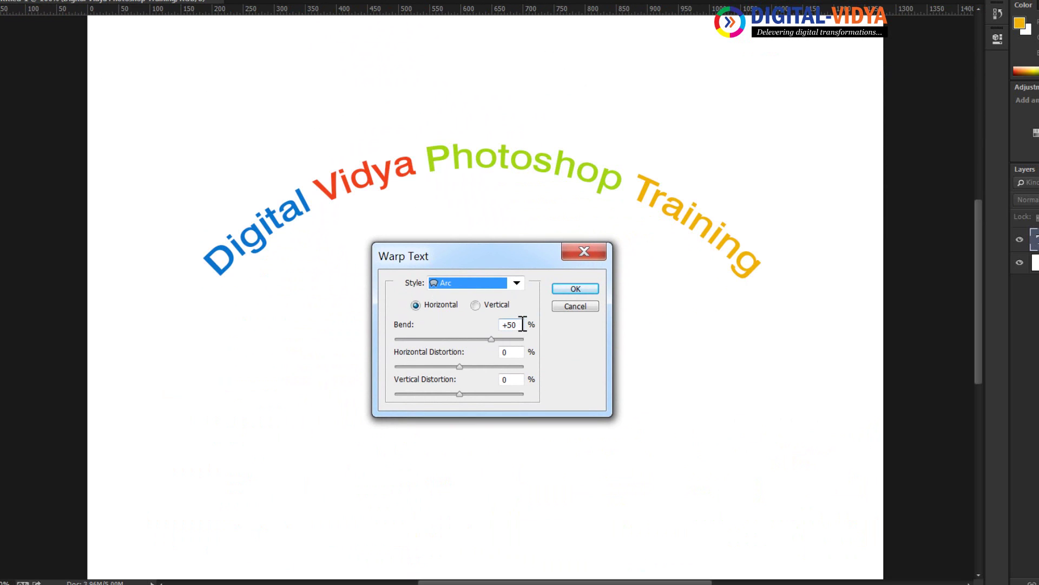
drag(522, 325, 501, 325)
key(Up)
key(Up)
key(Up)
key(Up)
key(Up)
key(Up)
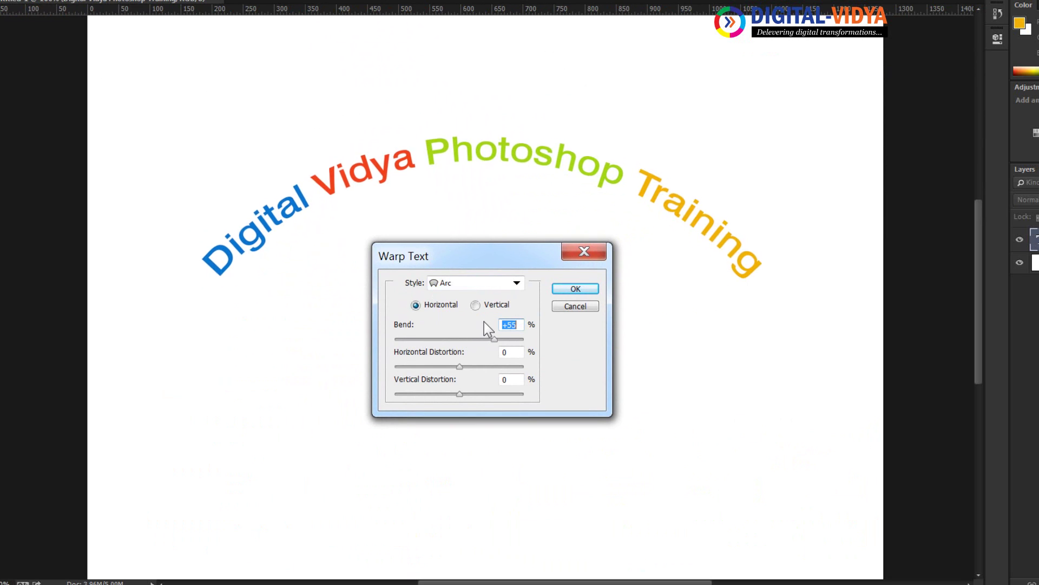
key(Up)
key(Up)
key(Up)
key(Up)
key(Up)
key(Up)
key(Up)
key(Up)
key(Up)
key(Up)
key(Up)
key(Up)
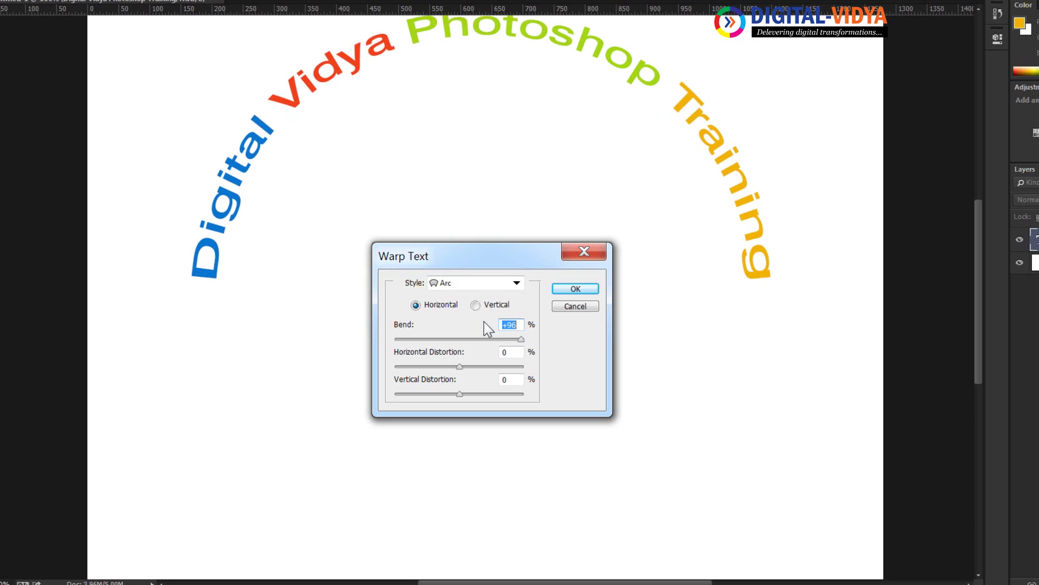
key(Up)
key(Up)
key(Up)
key(Down)
key(Down)
key(Down)
key(Down)
key(Down)
key(Down)
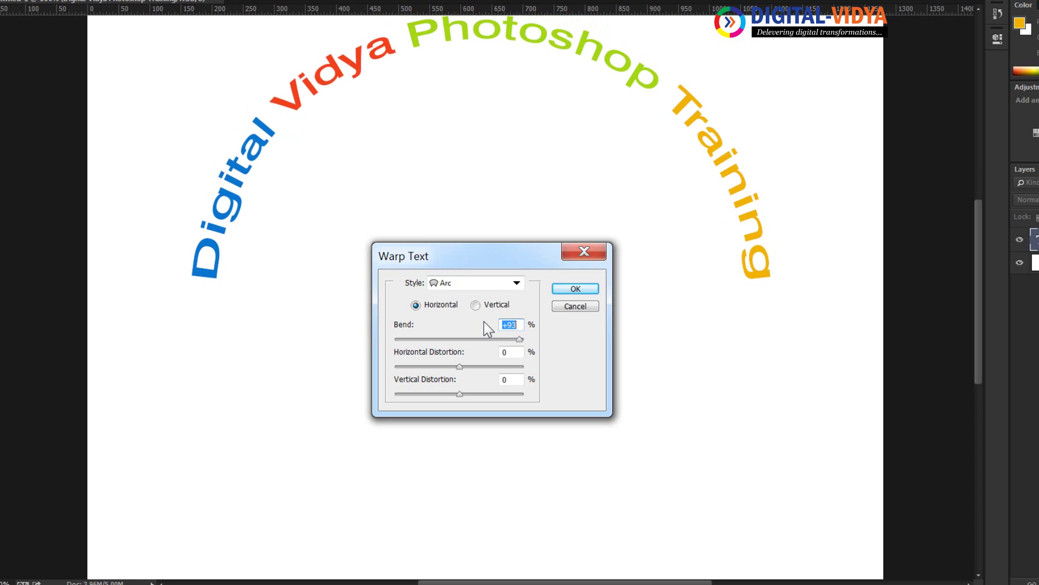
key(Down)
key(Down)
key(Down)
key(Down)
key(Down)
key(Down)
key(Down)
key(Down)
key(Down)
key(Down)
key(Down)
key(Down)
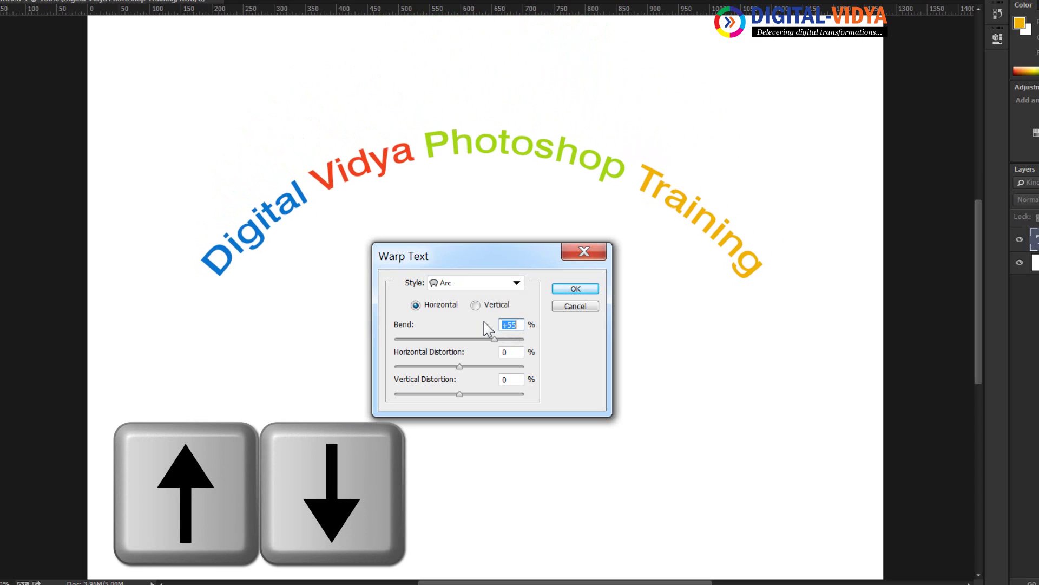
key(Down)
key(Down)
key(Down)
key(Down)
key(Down)
key(Down)
key(Down)
key(Down)
key(Down)
key(Down)
key(Down)
key(Down)
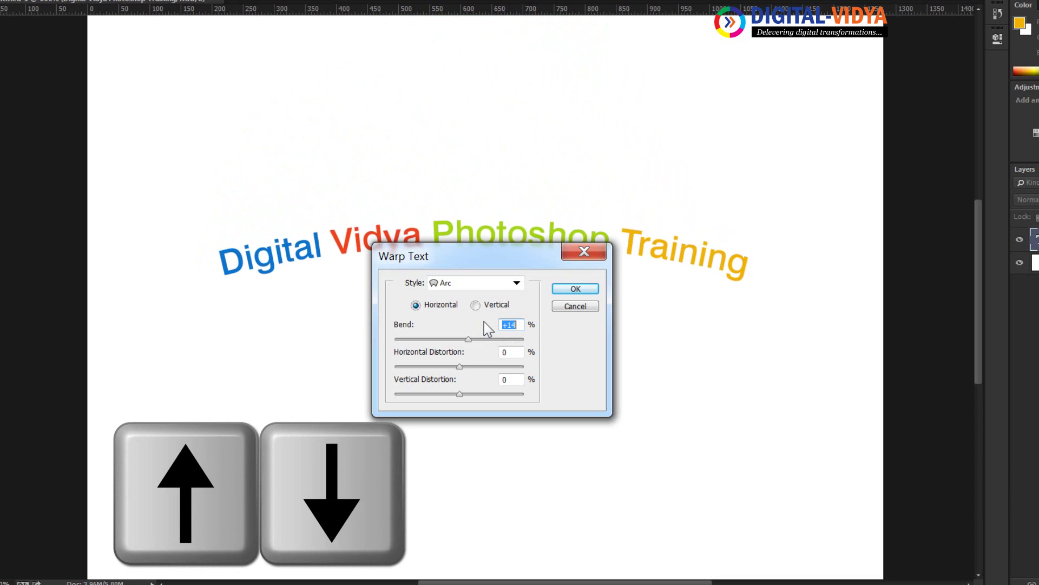
key(Down)
key(Down)
key(Down)
key(Down)
key(Down)
key(Down)
key(Down)
key(Down)
key(Down)
key(Down)
key(Down)
key(Down)
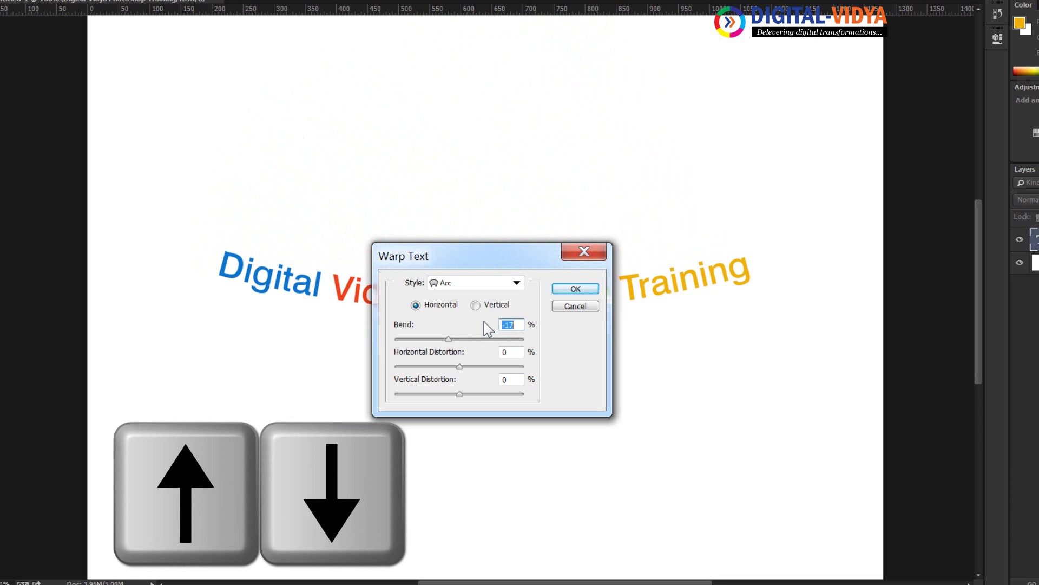
Set bend -50, try horizontal distortions, and settle vertical distortion at +25.
drag(486, 257, 487, 96)
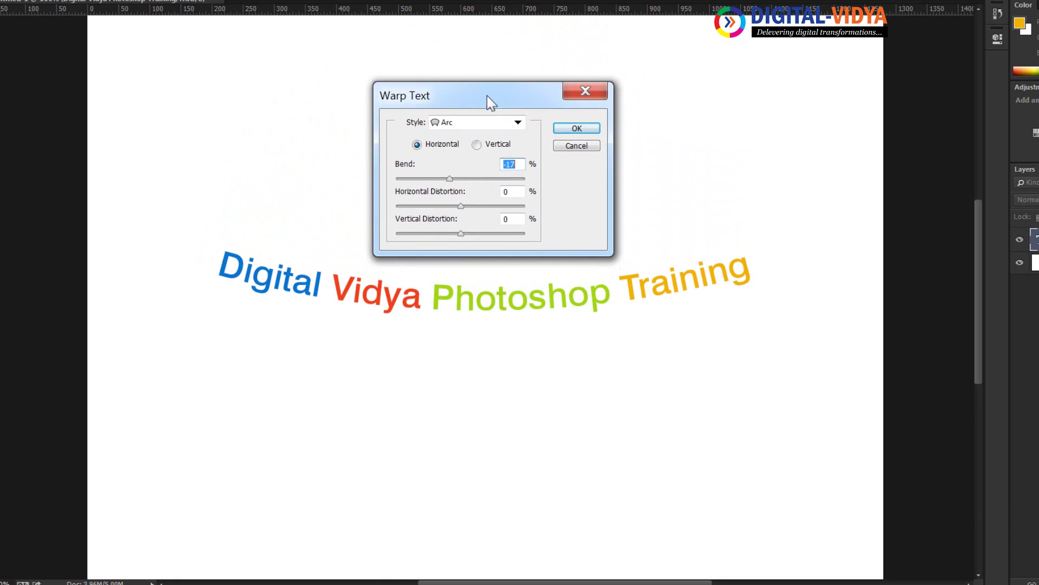
drag(450, 178, 430, 180)
text(-)
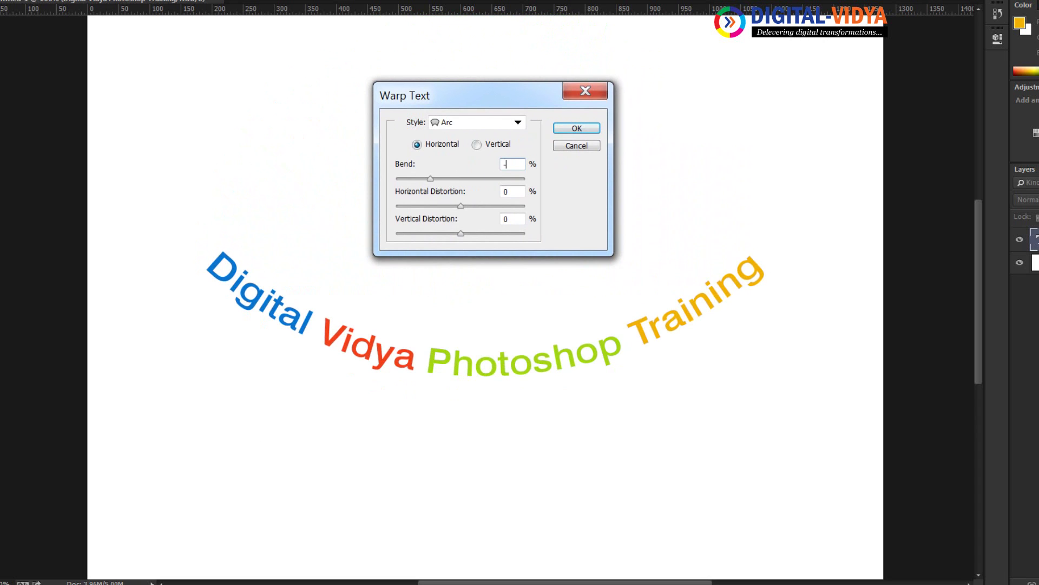
text(50)
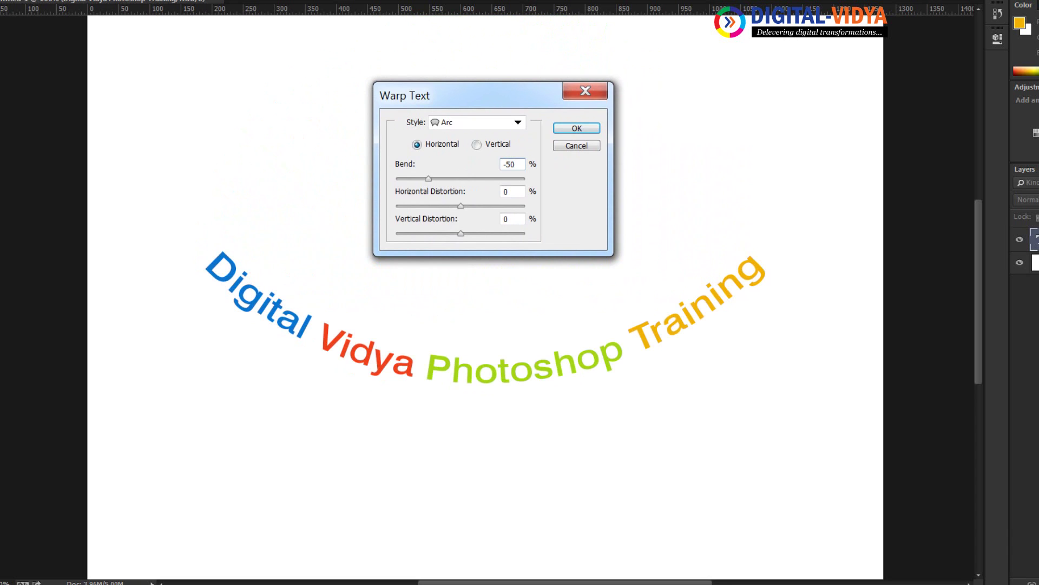
drag(460, 205, 388, 205)
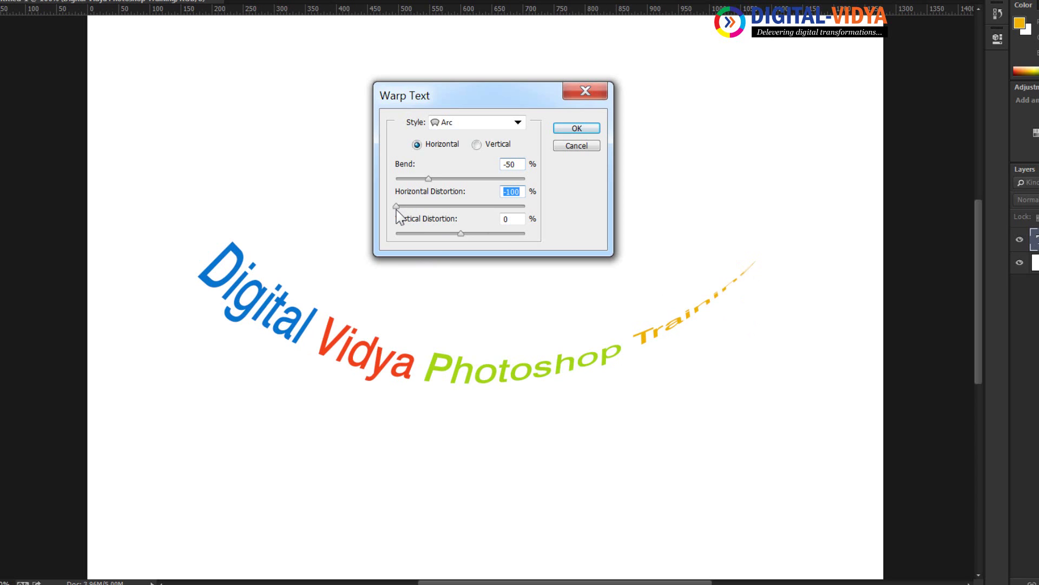
drag(471, 211, 523, 208)
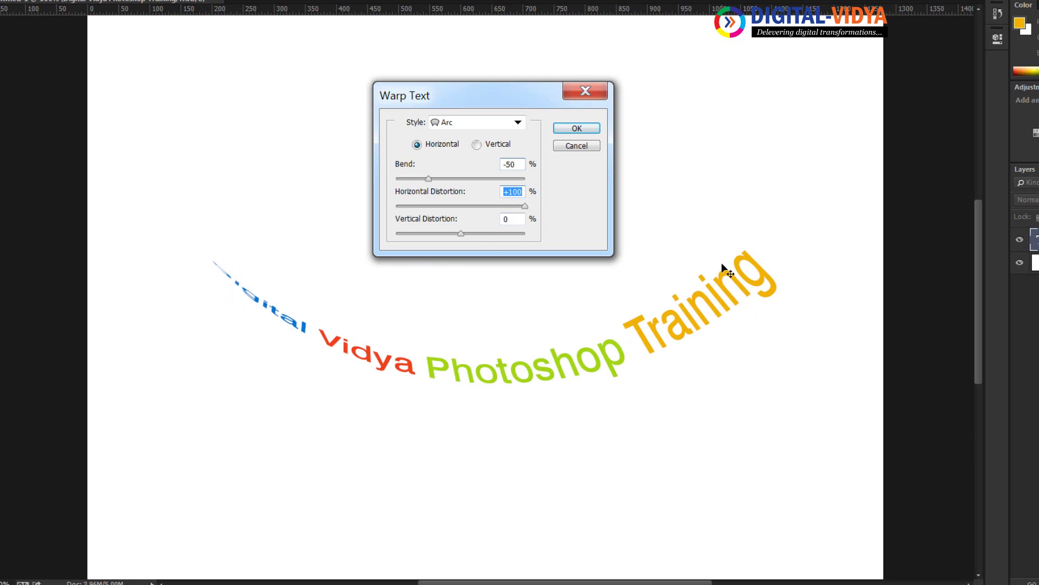
drag(525, 207, 381, 205)
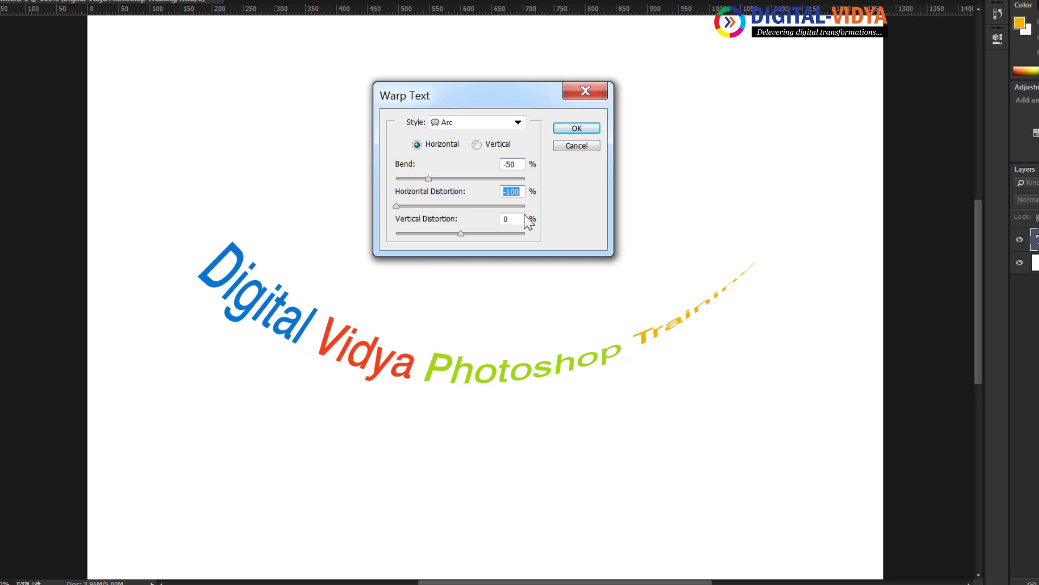
text(0)
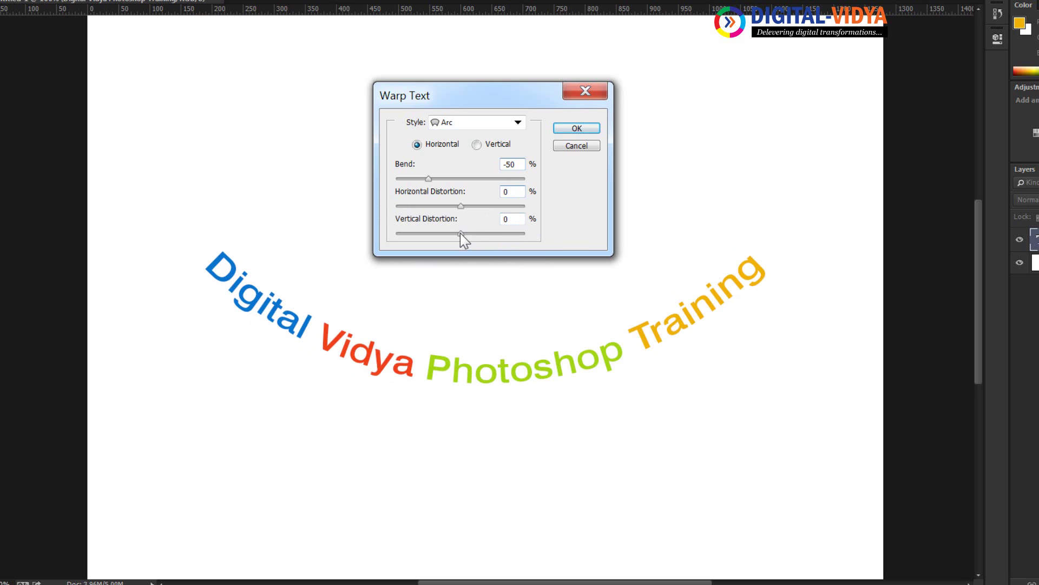
mouse_move(461, 233)
mouse_down()
mouse_move(444, 233)
mouse_move(482, 233)
mouse_up()
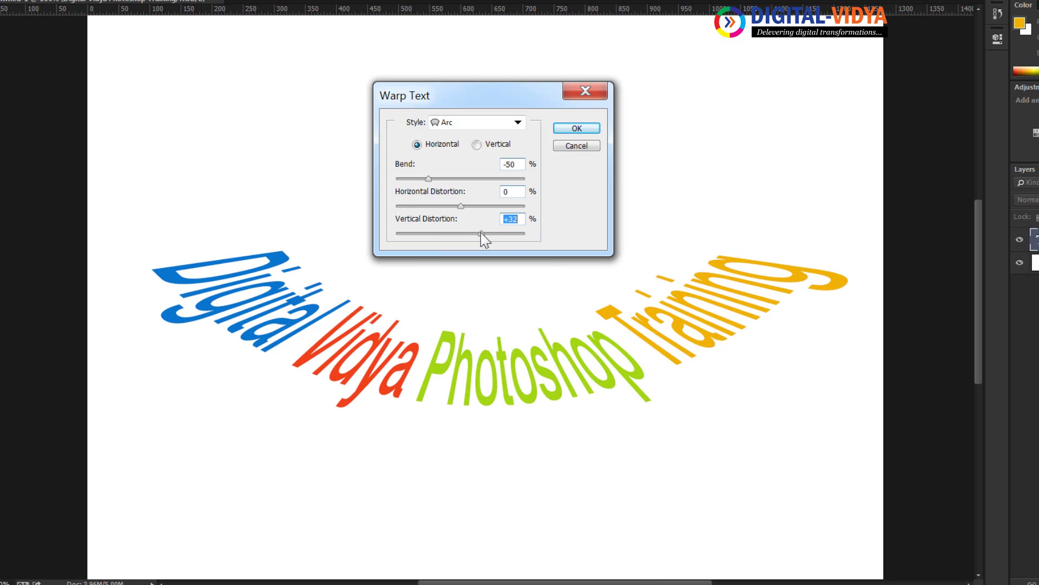
text(50)
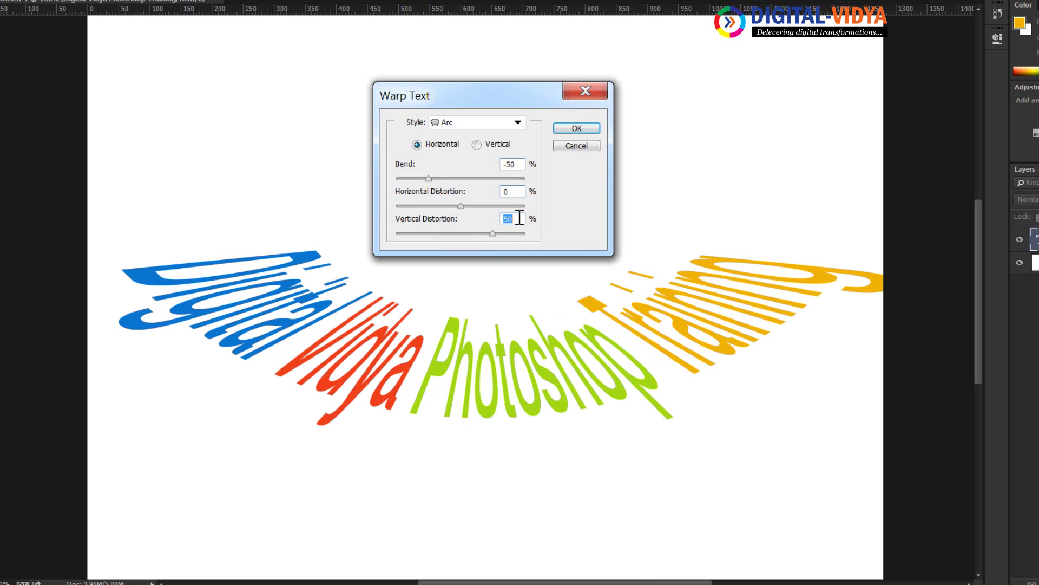
key(Down)
key(Down)
key(Down)
key(Down)
key(Down)
key(Down)
key(Down)
key(Down)
key(Down)
key(Down)
key(Down)
key(Down)
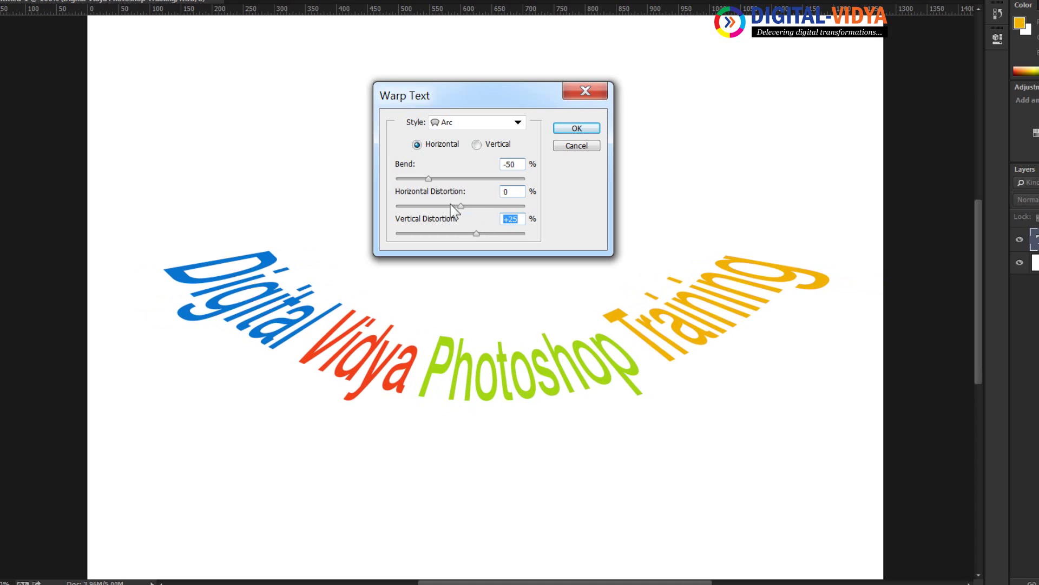
mouse_move(460, 206)
mouse_down()
mouse_move(417, 206)
mouse_move(504, 212)
mouse_up()
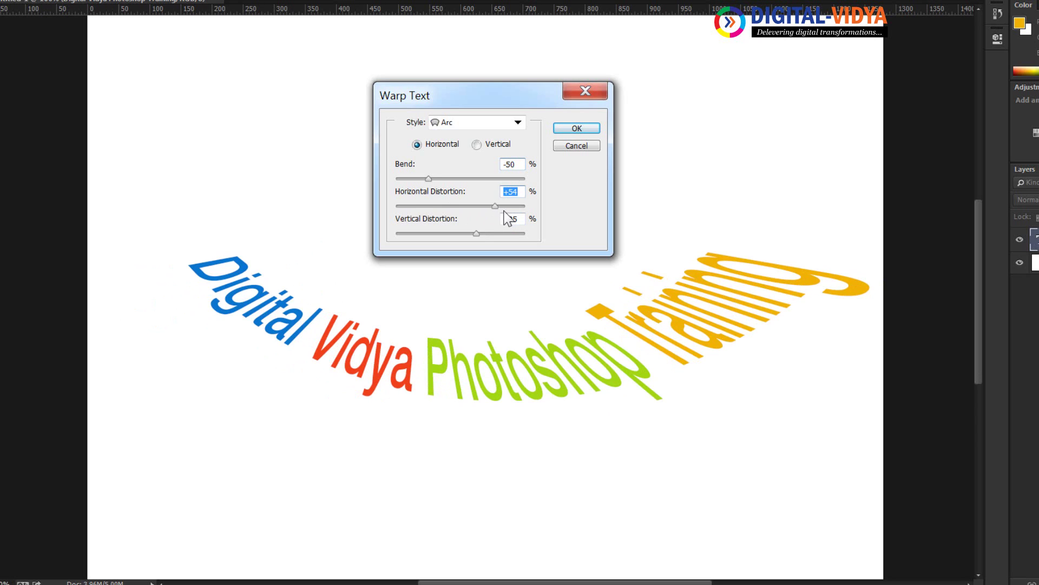
Apply the warp with horizontal distortion 50 and shift the title slightly up and left.
text(5)
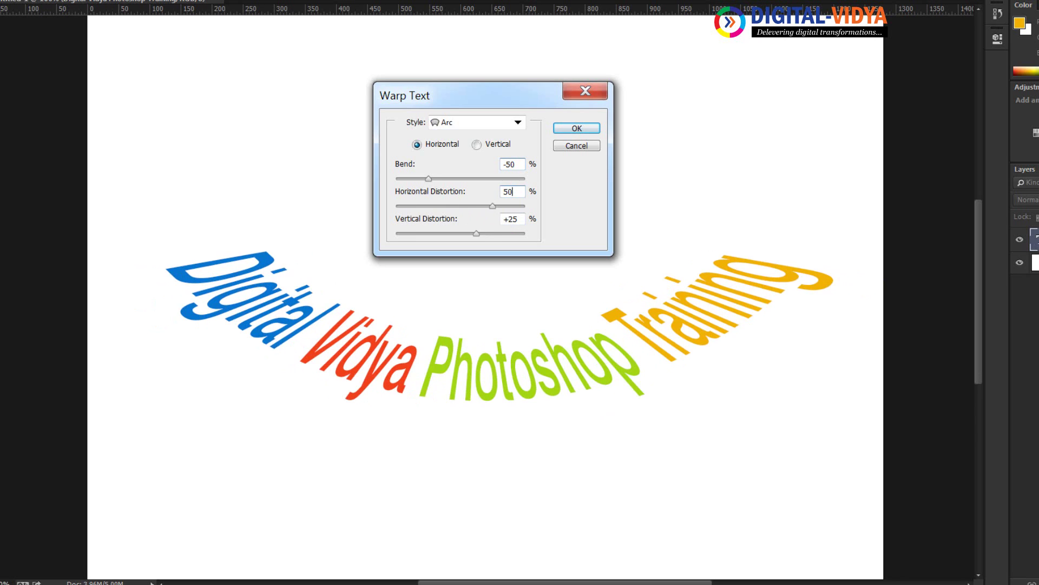
text(0)
click(568, 134)
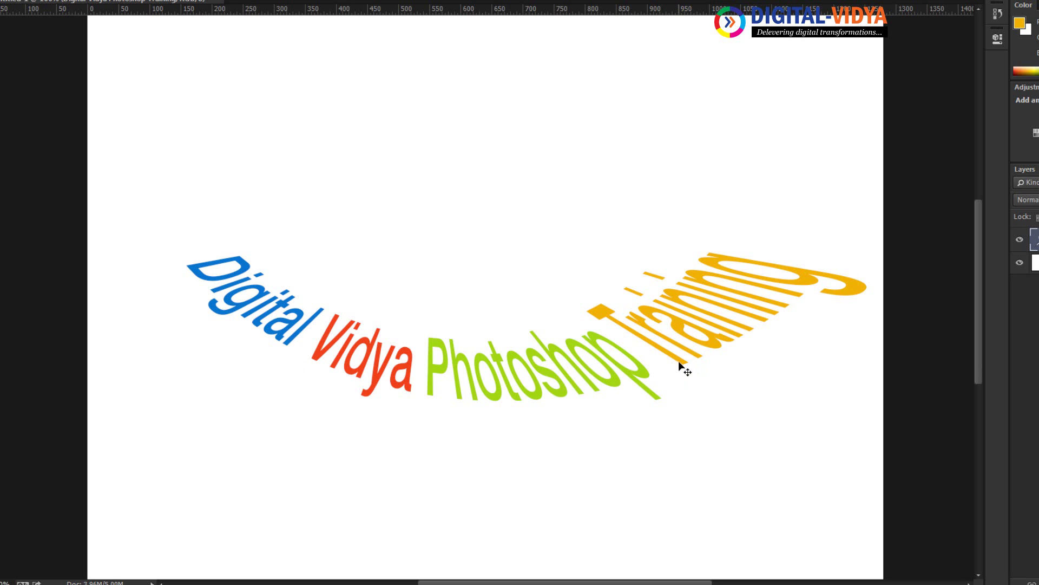
drag(681, 357, 648, 329)
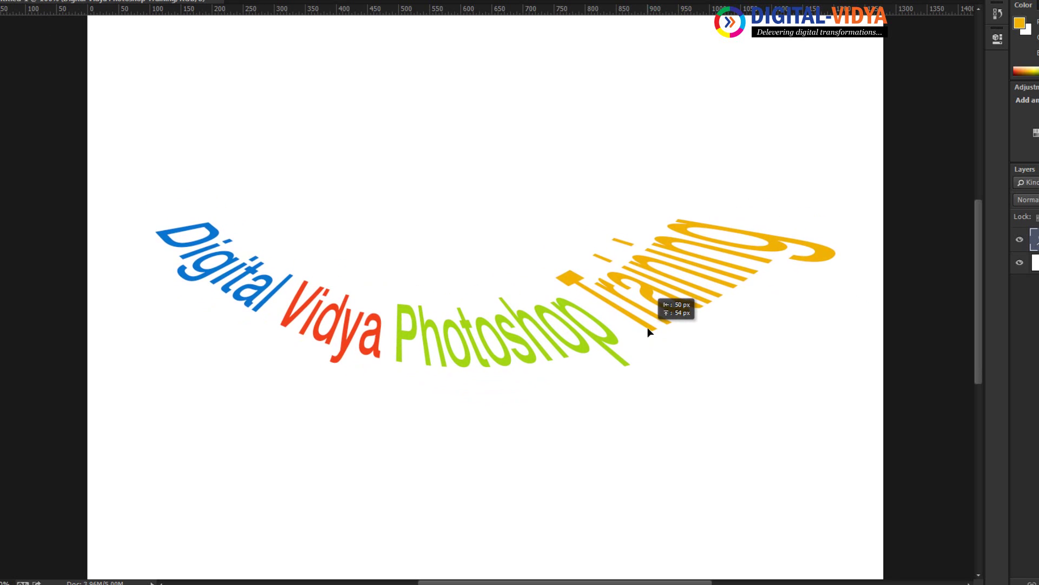
Reopen Warp Text, test vertical orientation and styles, then cancel keeping the Arc.
click(423, 11)
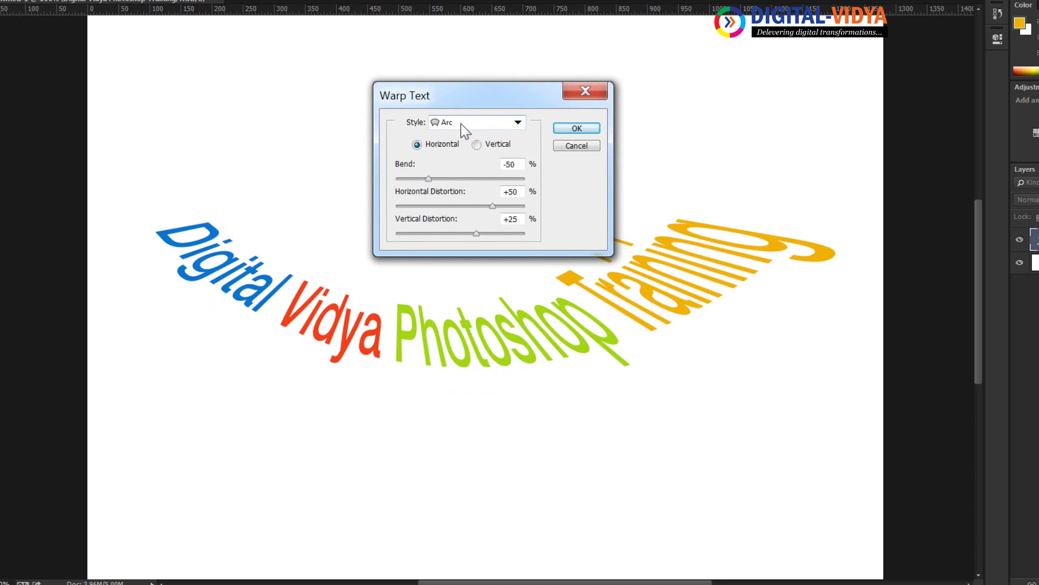
click(477, 145)
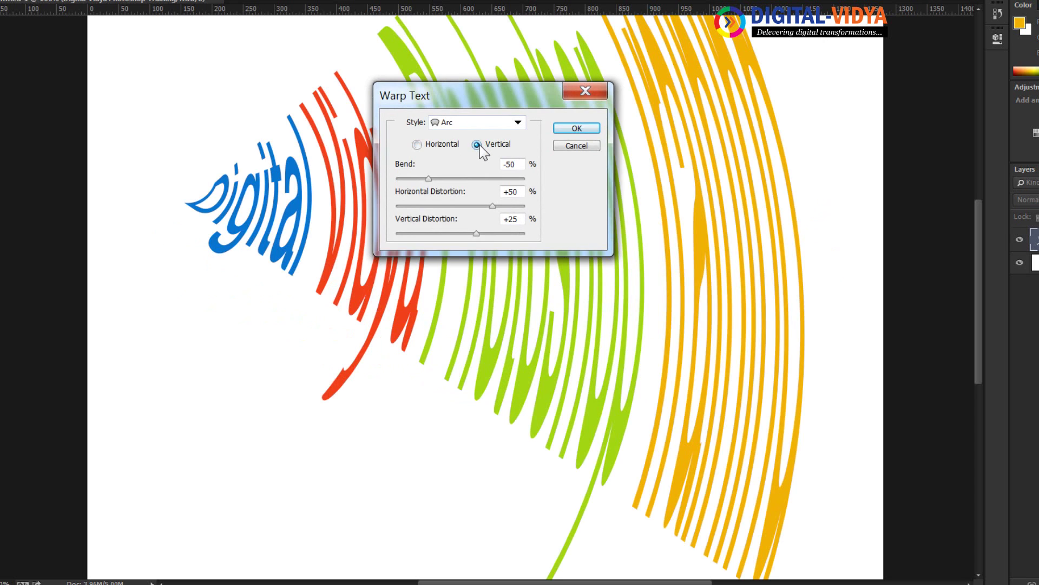
click(417, 144)
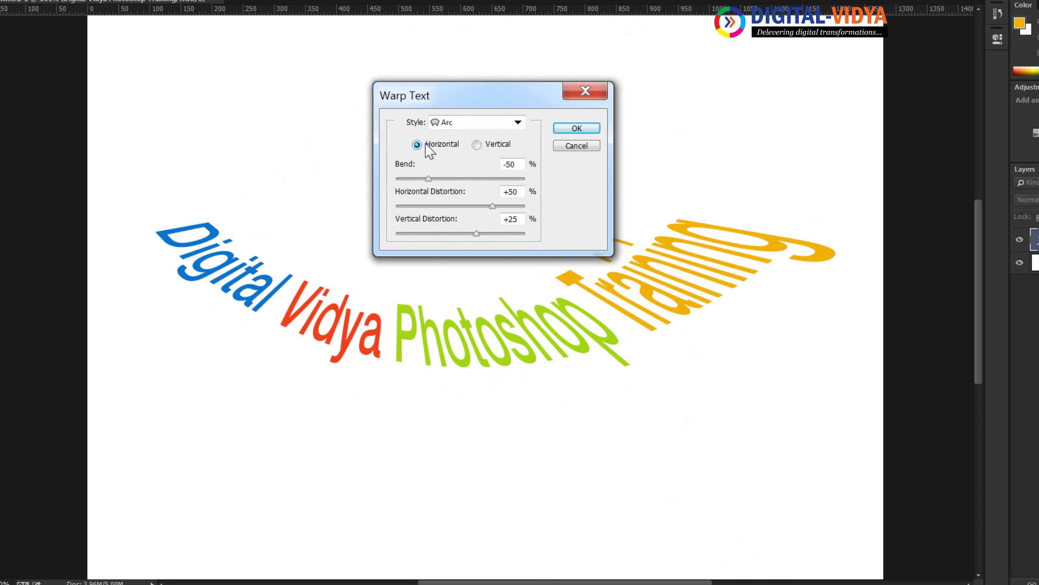
click(465, 118)
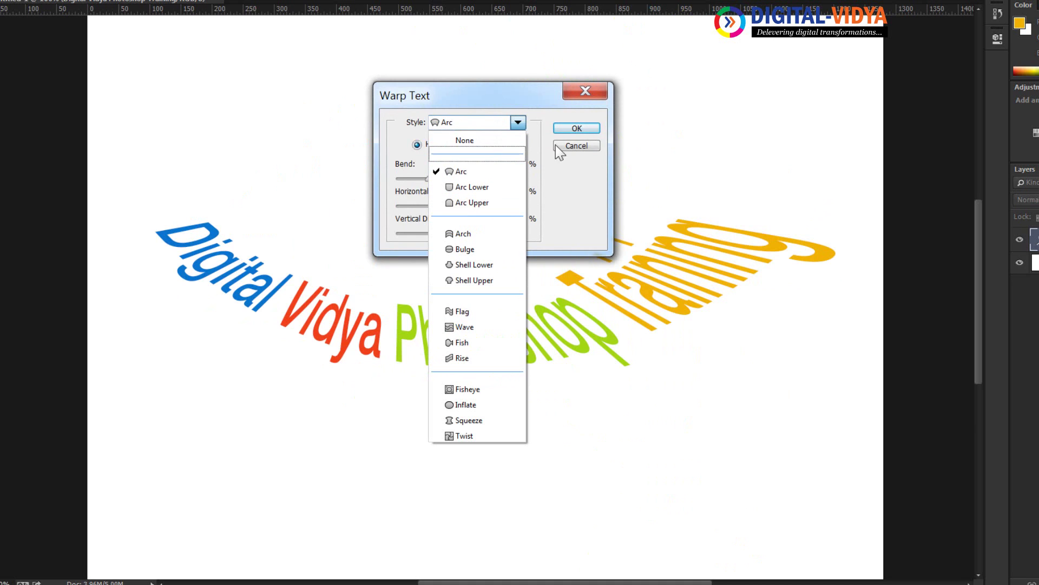
click(587, 145)
click(575, 146)
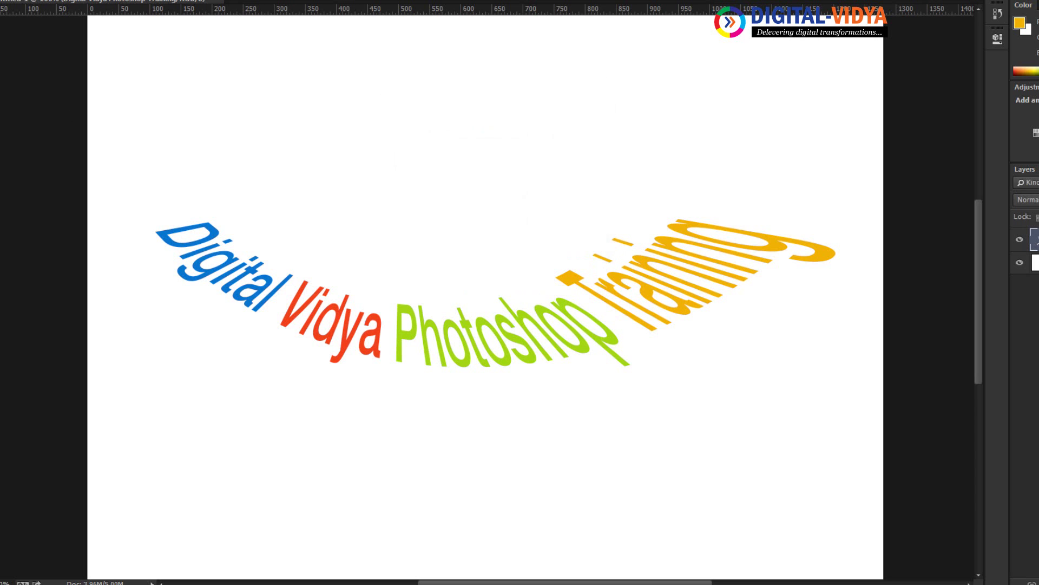
Create a new 1280×1080 document from the Youtube Screen preset.
key(ctrl+n)
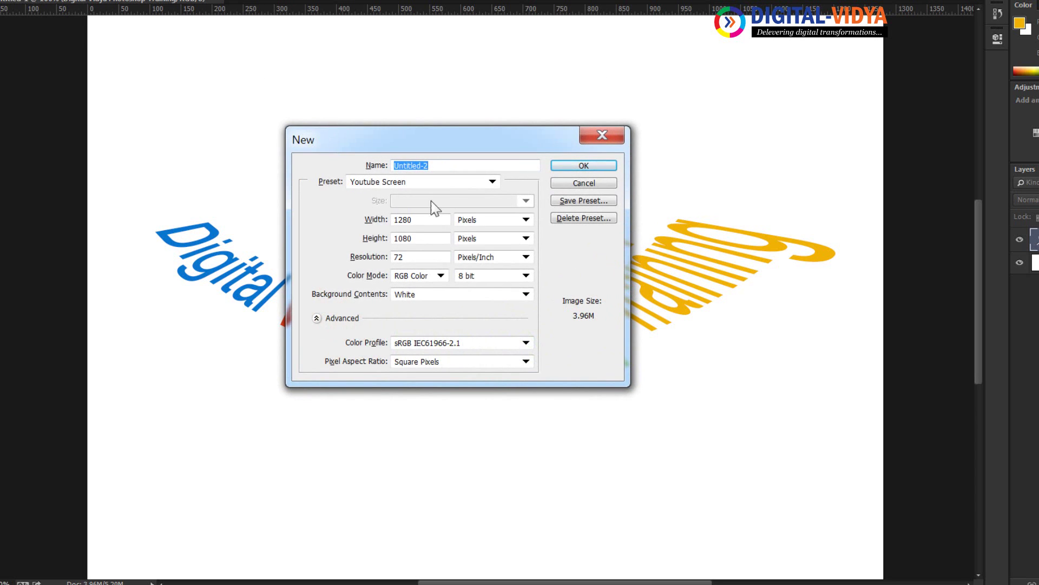
click(439, 184)
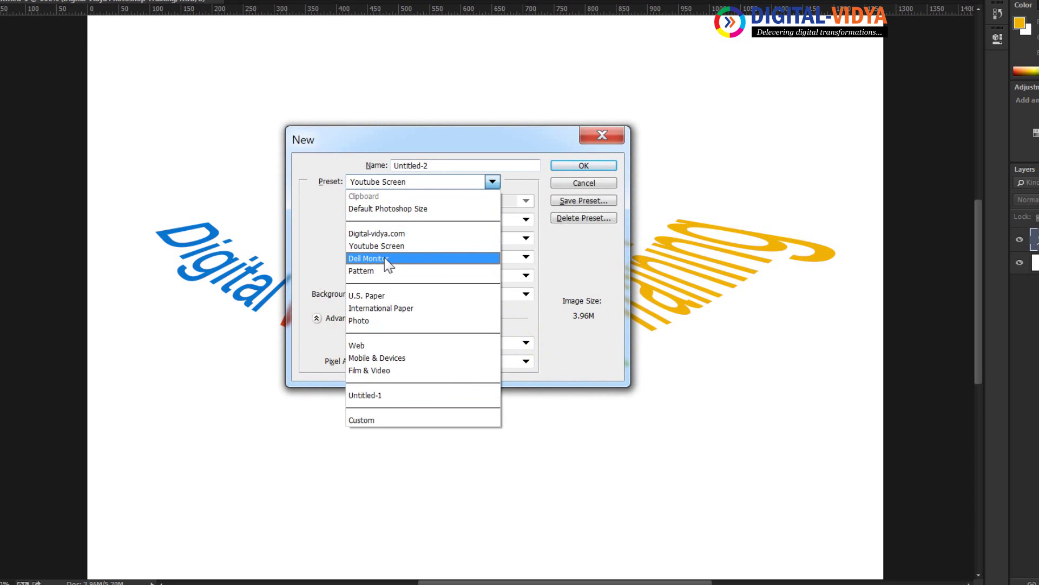
click(390, 235)
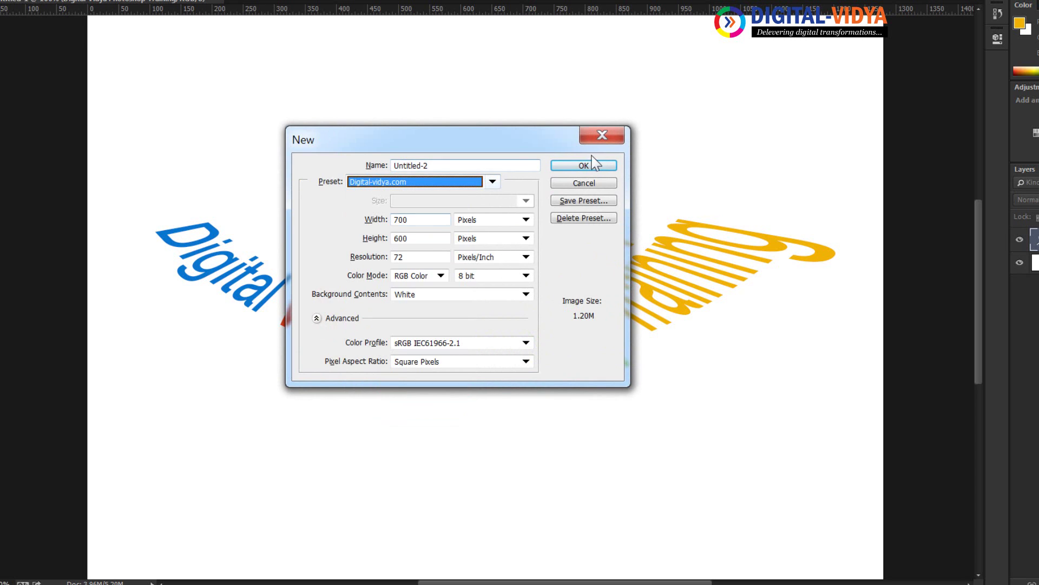
click(422, 184)
click(377, 246)
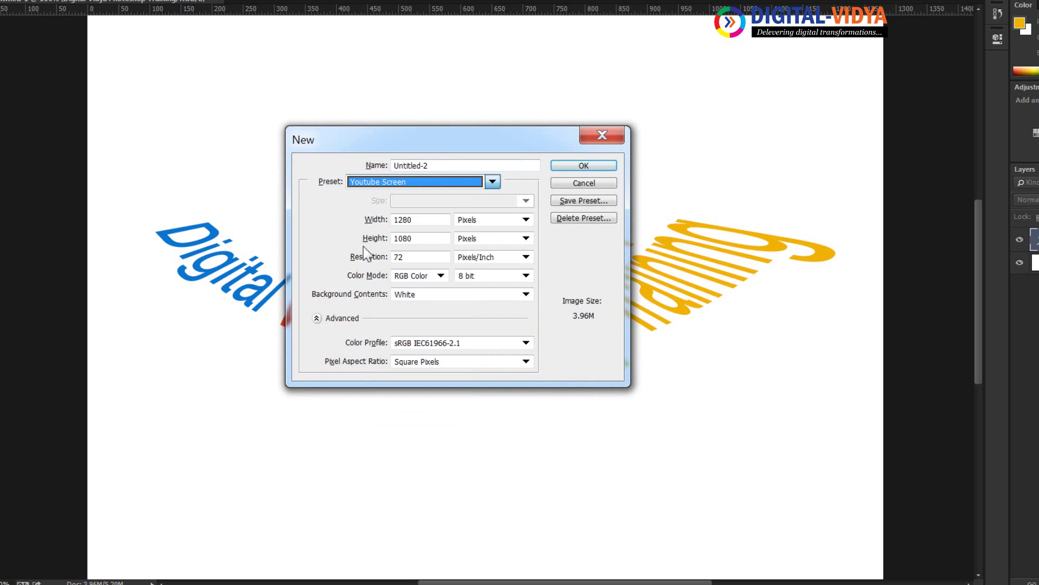
click(586, 166)
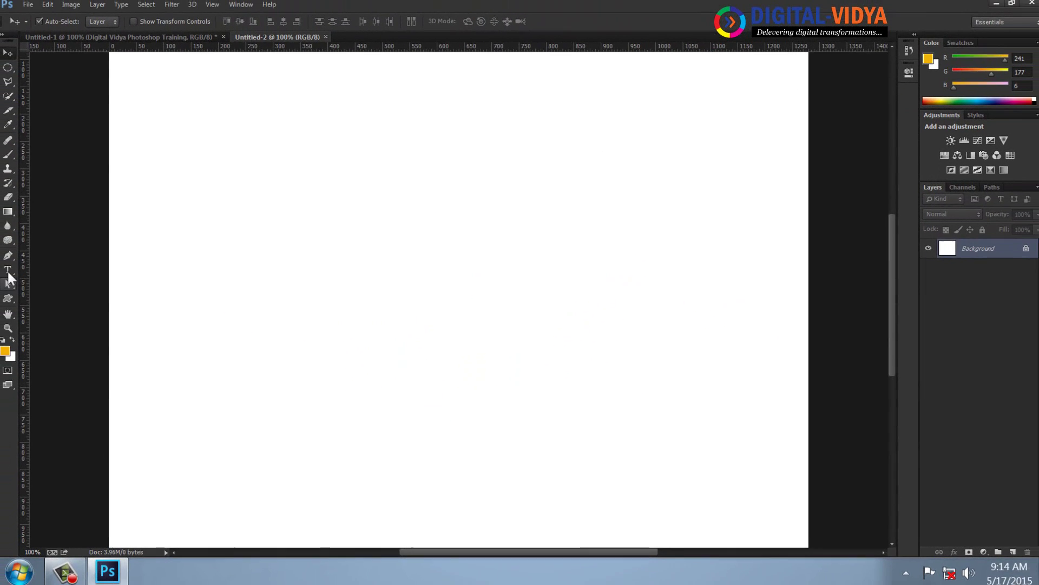
Type a row of backslash characters on the canvas and nudge it slightly right.
click(11, 270)
click(192, 268)
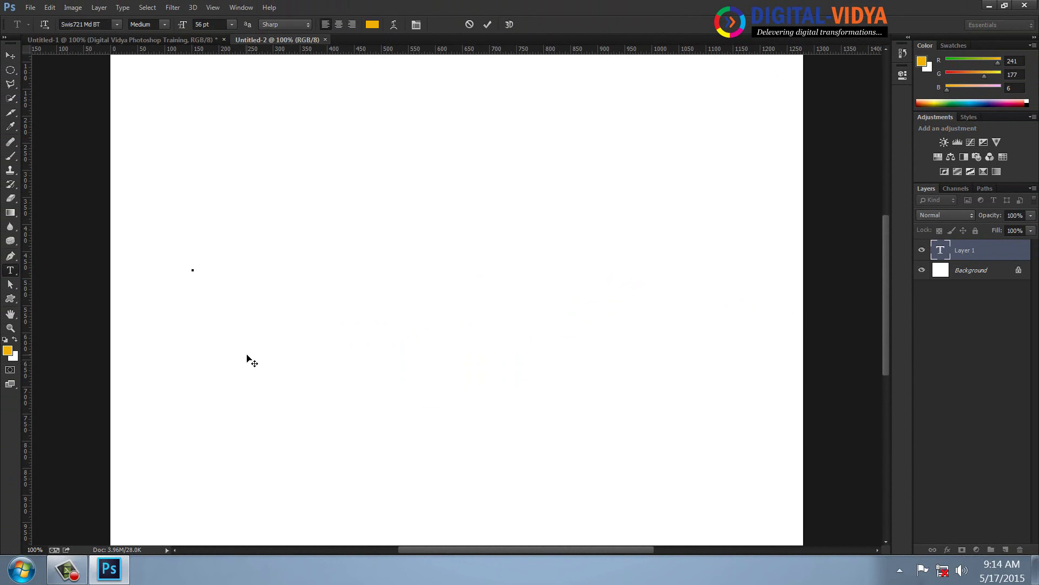
text(\)
text(\\\\\\\\\\\\\\\)
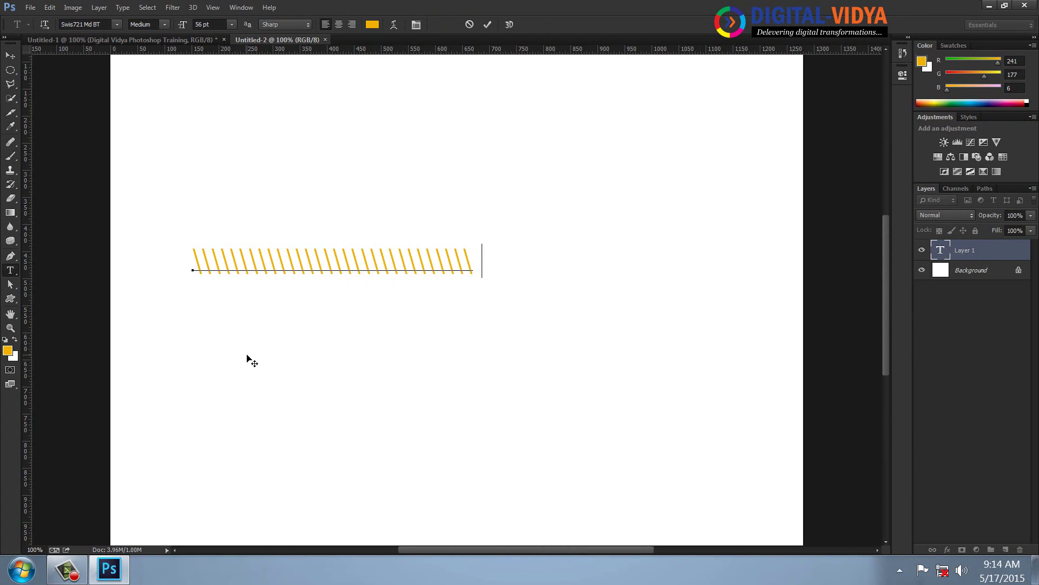
text(\\\\\\\\\\\\\\)
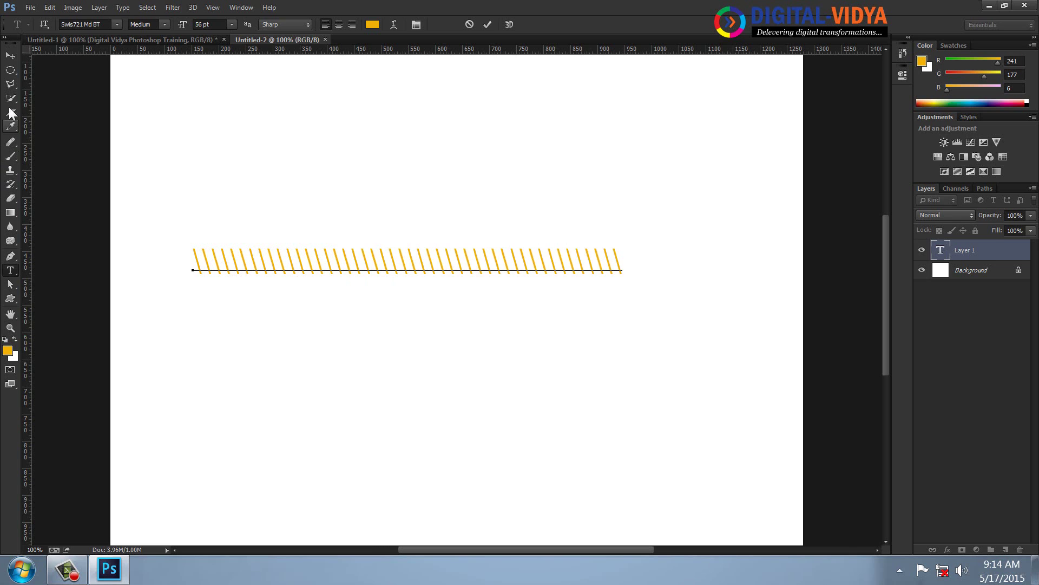
click(11, 55)
drag(481, 267, 485, 268)
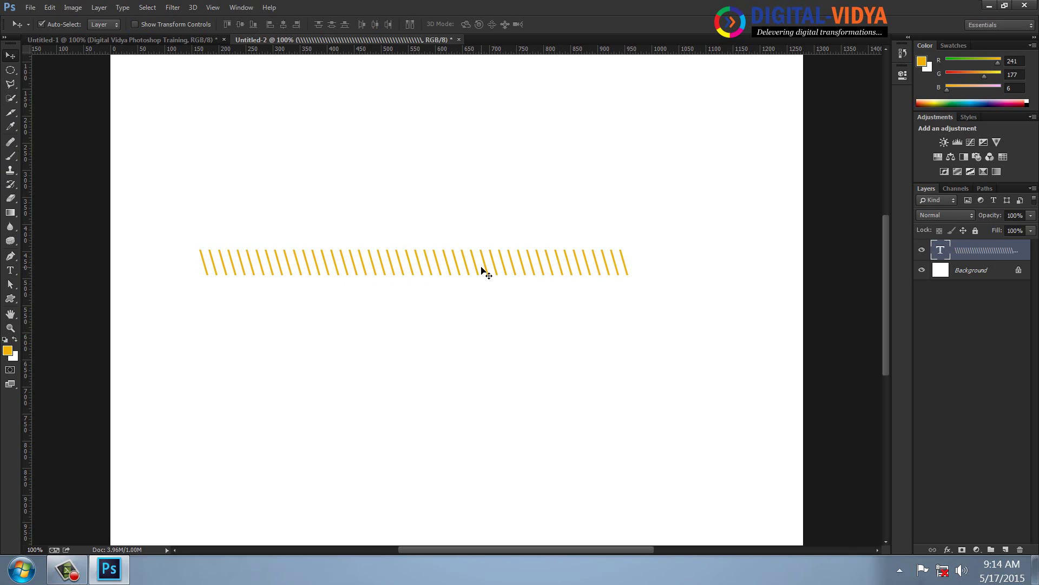
Bring up the warp style choices for the backslash row.
click(10, 270)
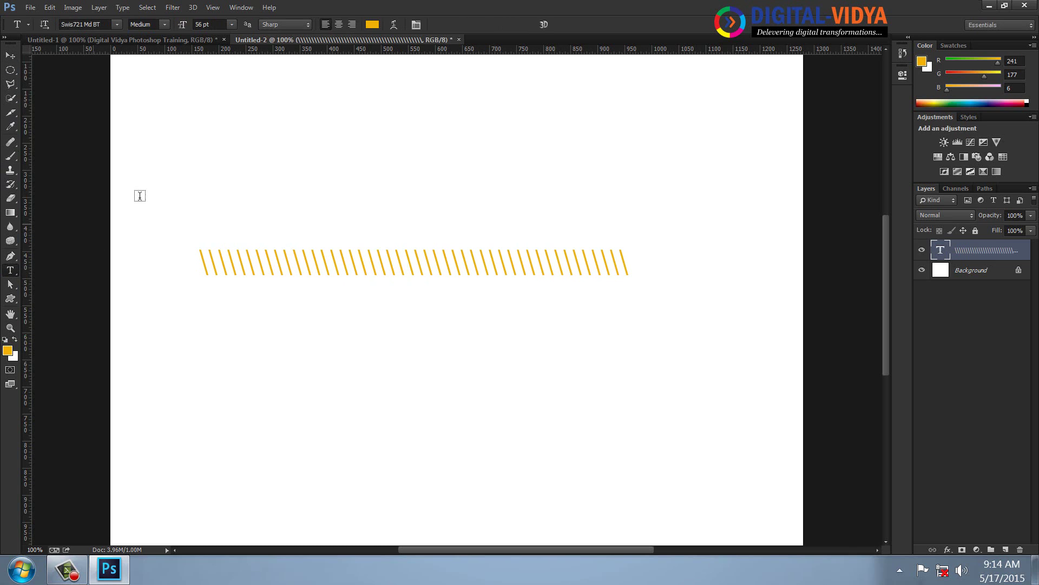
click(394, 24)
click(452, 148)
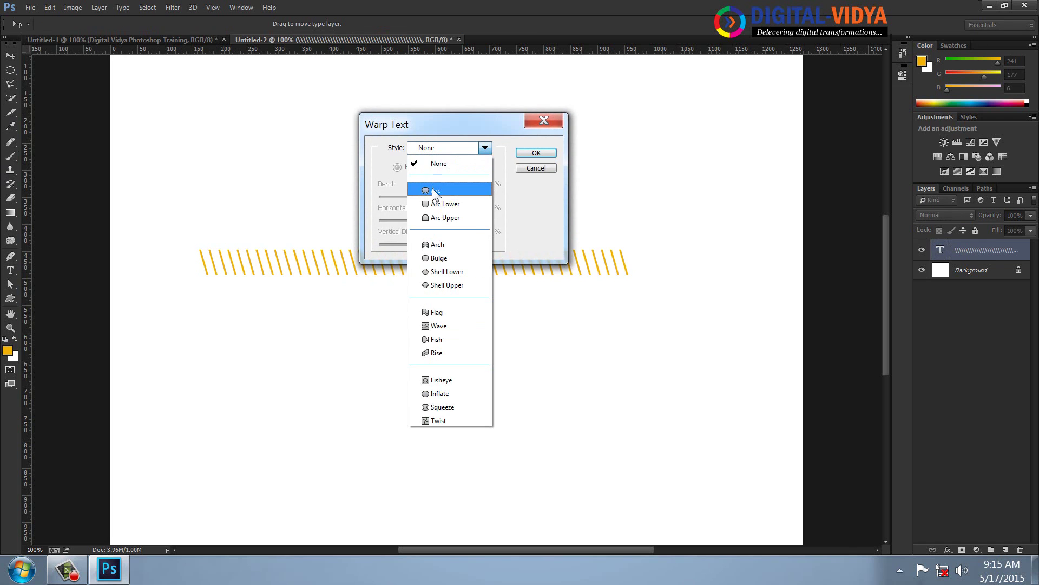
Warp the backslash row into an Arc and adjust its bend.
click(432, 190)
drag(411, 124, 523, 126)
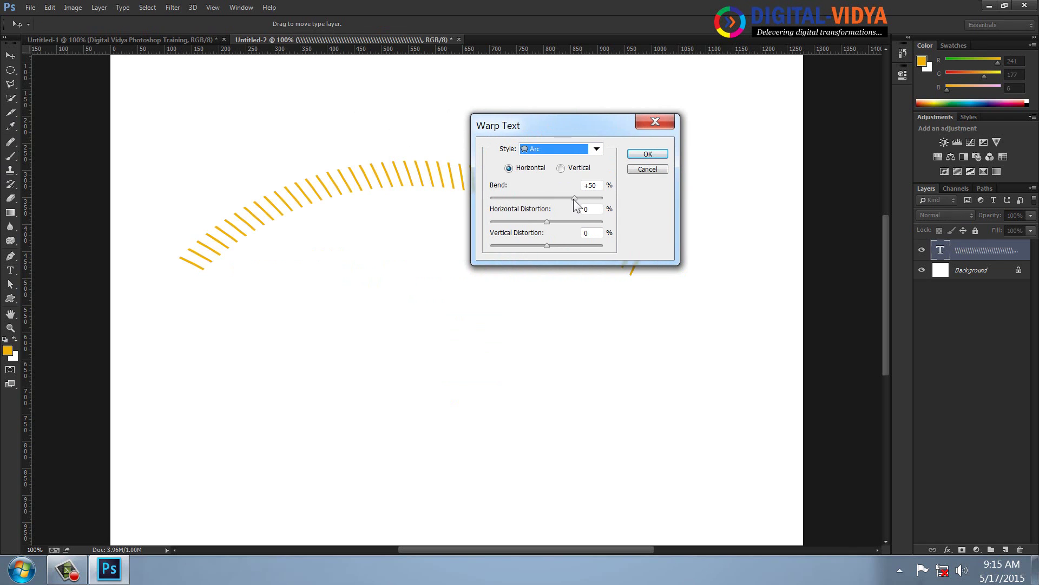
drag(574, 198, 600, 198)
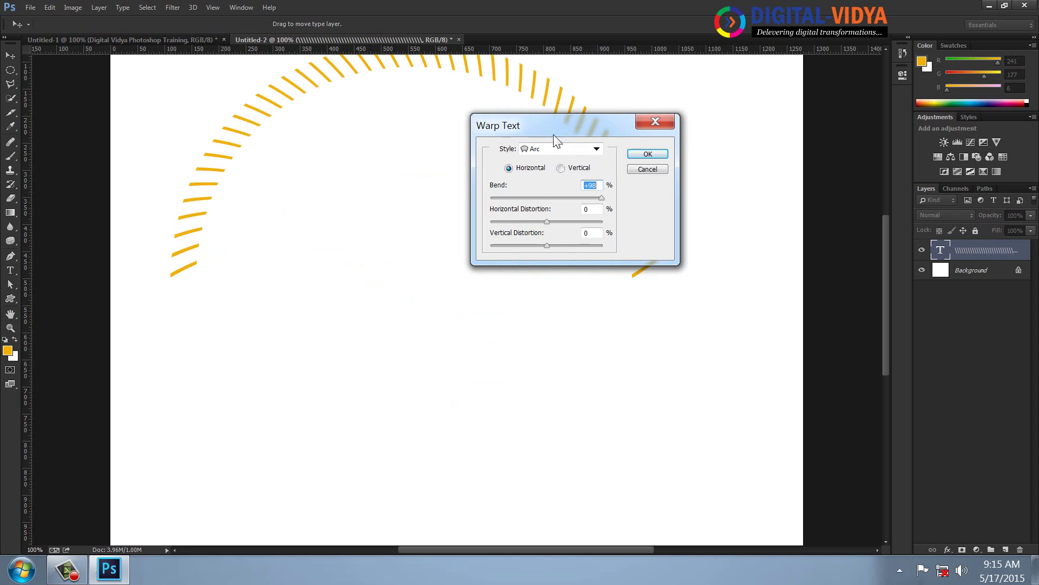
drag(557, 141, 642, 177)
drag(685, 233, 564, 253)
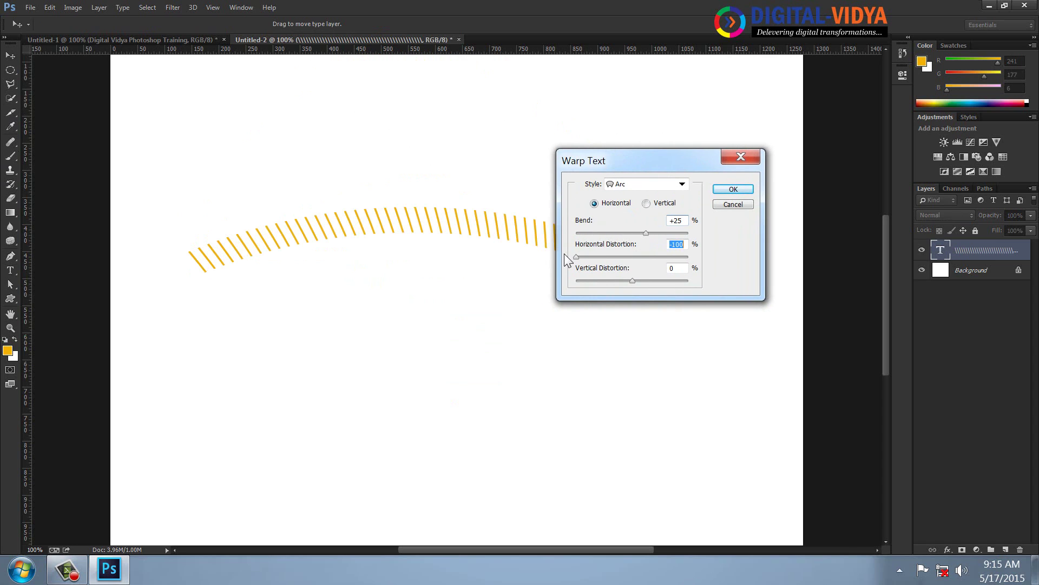
click(676, 221)
drag(648, 153, 594, 337)
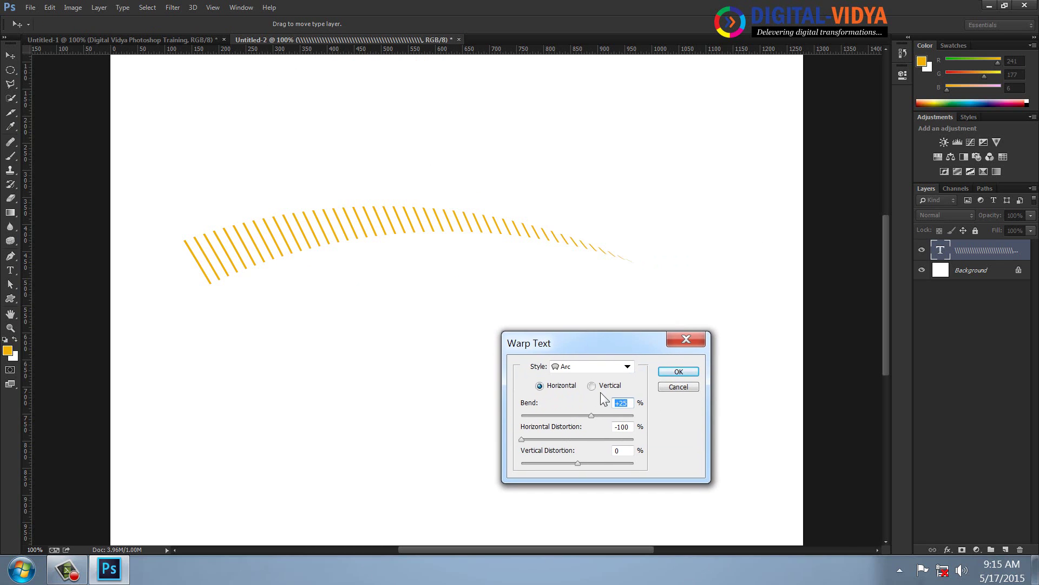
Set vertical distortion -50 and bend 75 with horizontal -100, and apply the warp.
drag(577, 463, 520, 462)
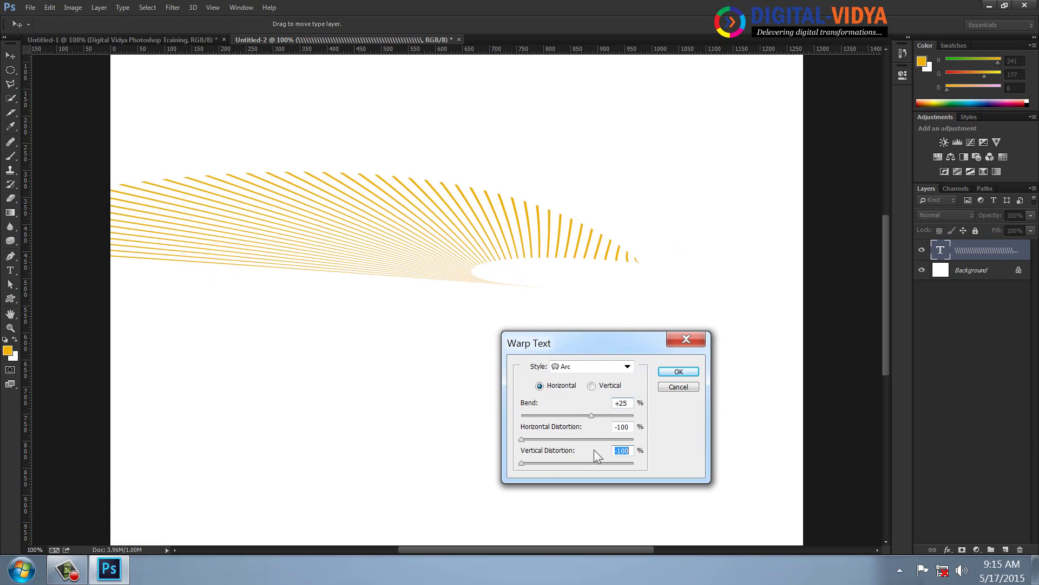
text(50)
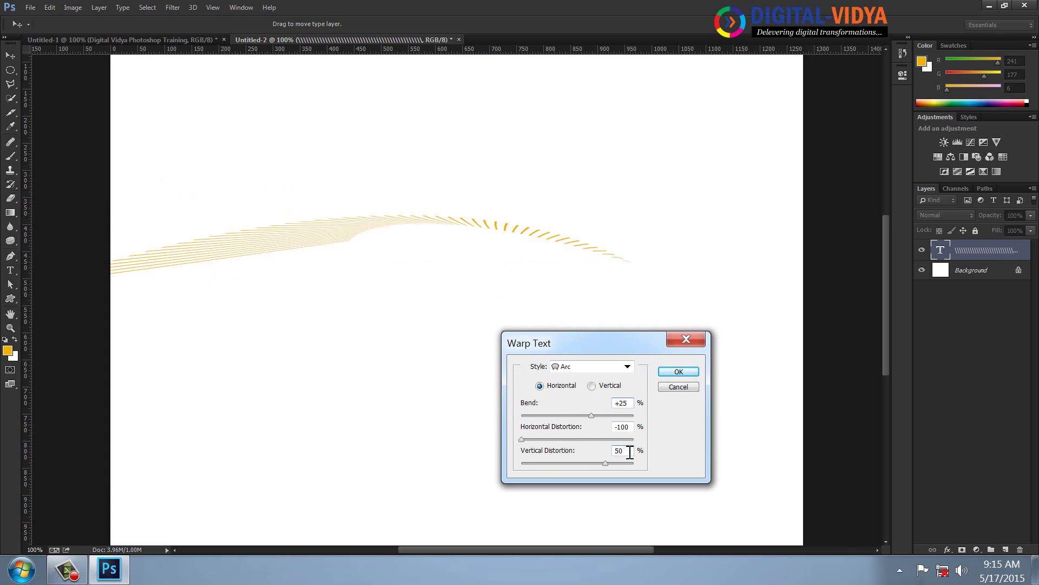
double_click(630, 452)
text(-50)
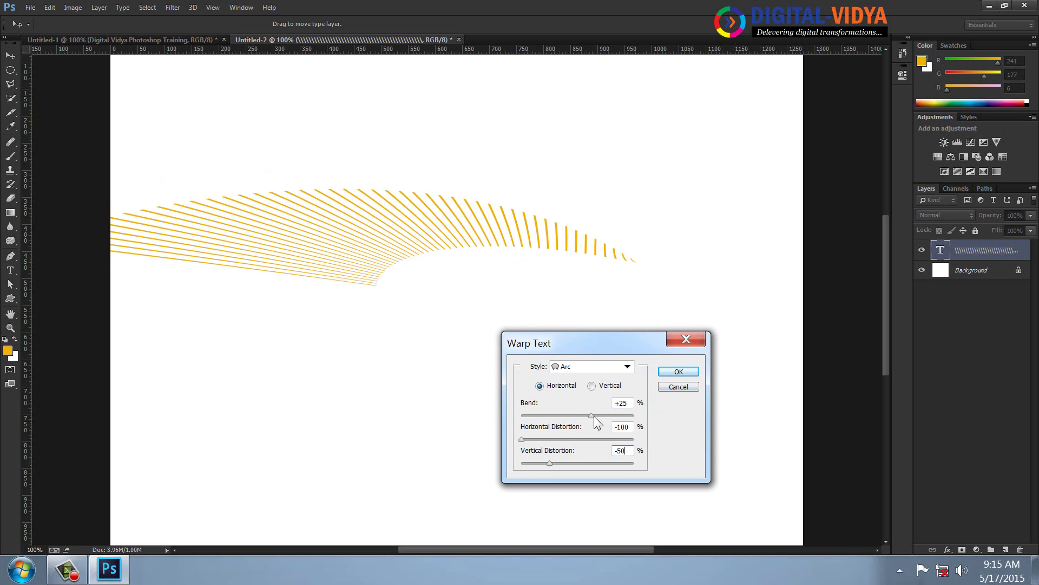
drag(592, 416, 618, 416)
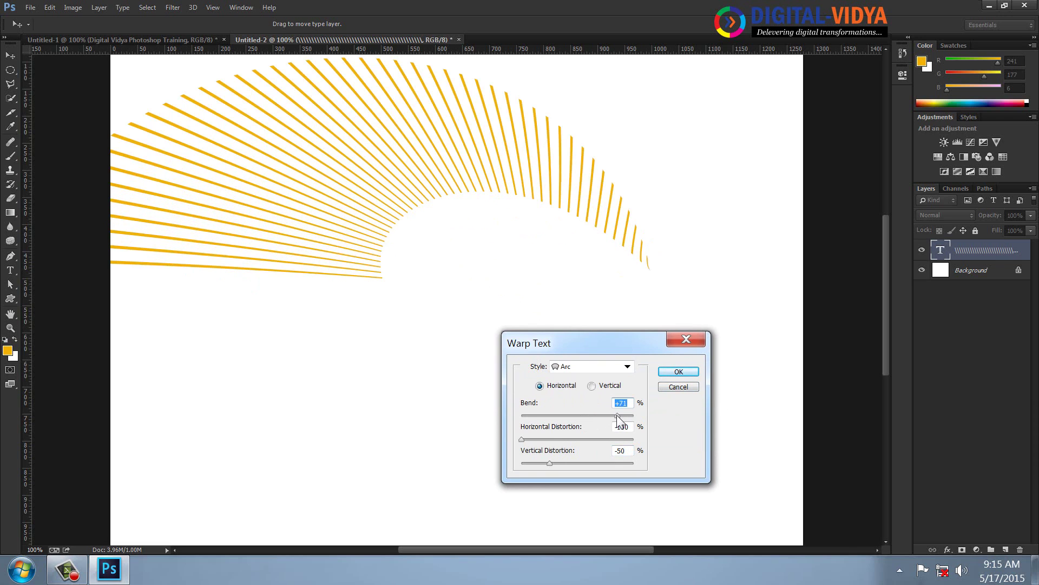
text(7)
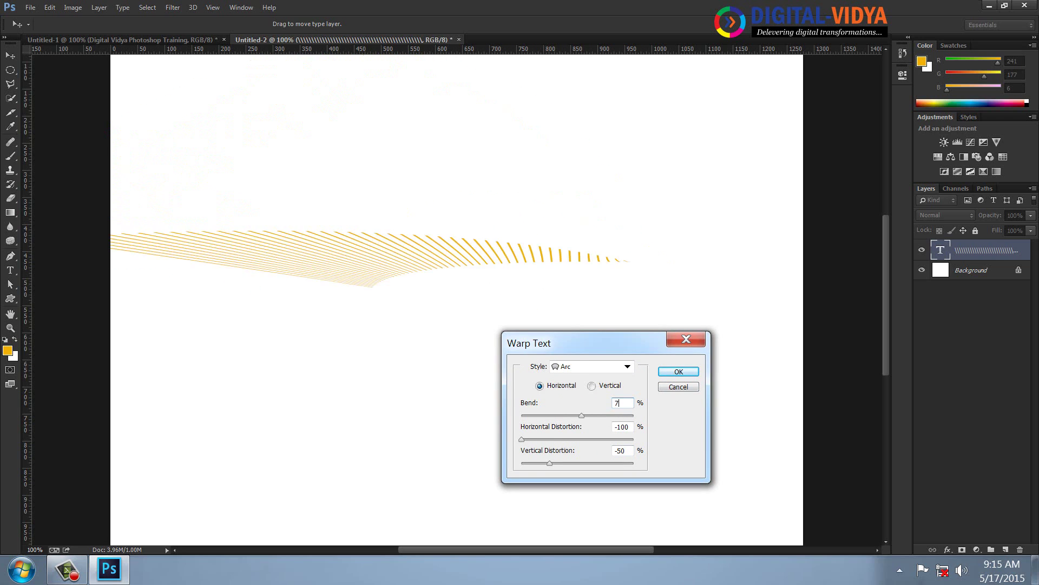
text(5)
click(683, 372)
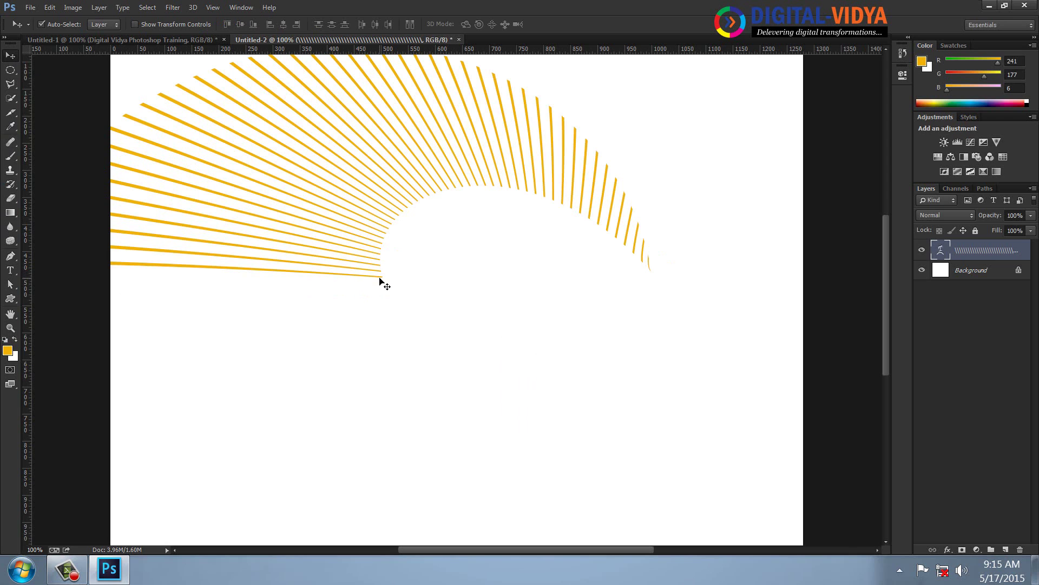
Move the fan of lines right and down and scale it to about 68%.
drag(380, 280, 416, 313)
mouse_move(376, 281)
mouse_down()
mouse_move(403, 295)
mouse_move(438, 372)
mouse_move(513, 338)
mouse_move(503, 333)
mouse_up()
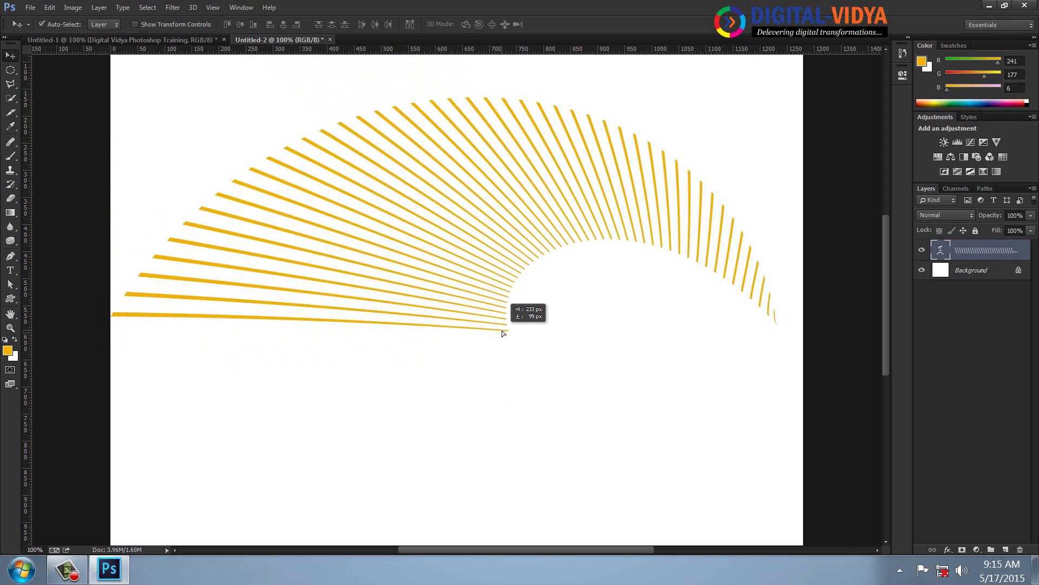
key(ctrl+t)
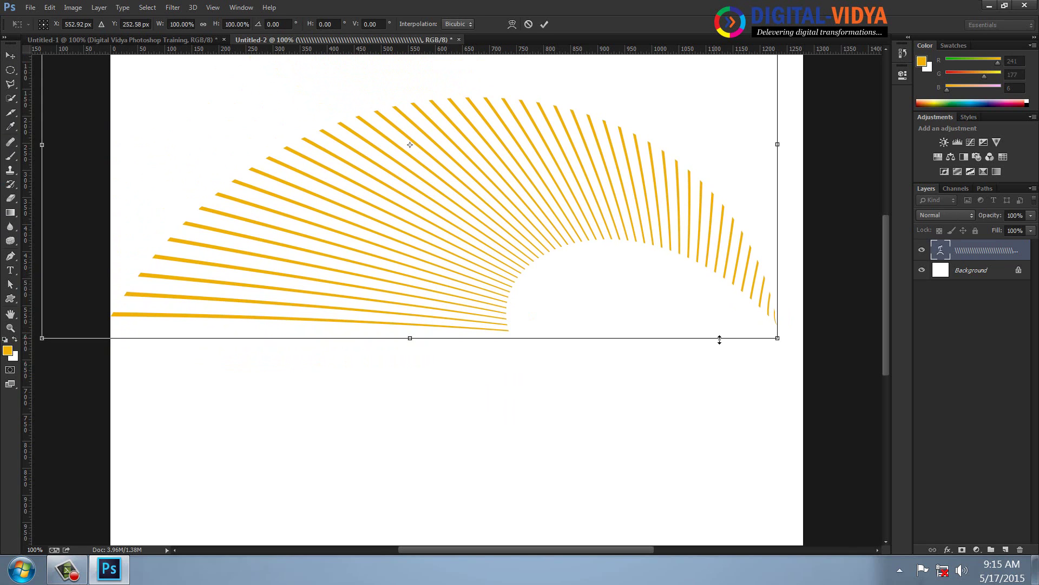
drag(776, 338, 659, 275)
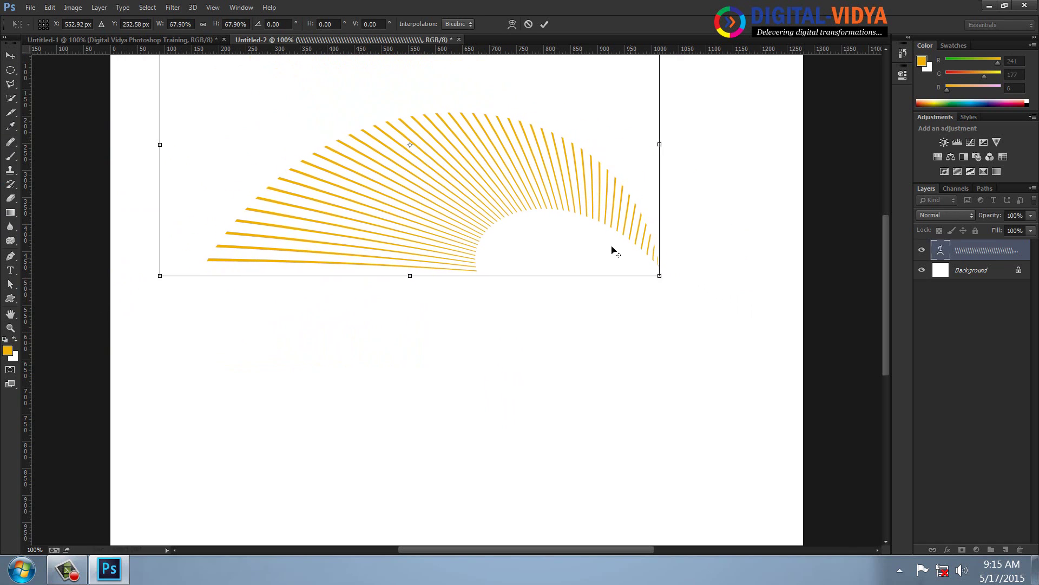
key(Return)
Fill the fan of lines with pinkish red #f10648.
click(7, 350)
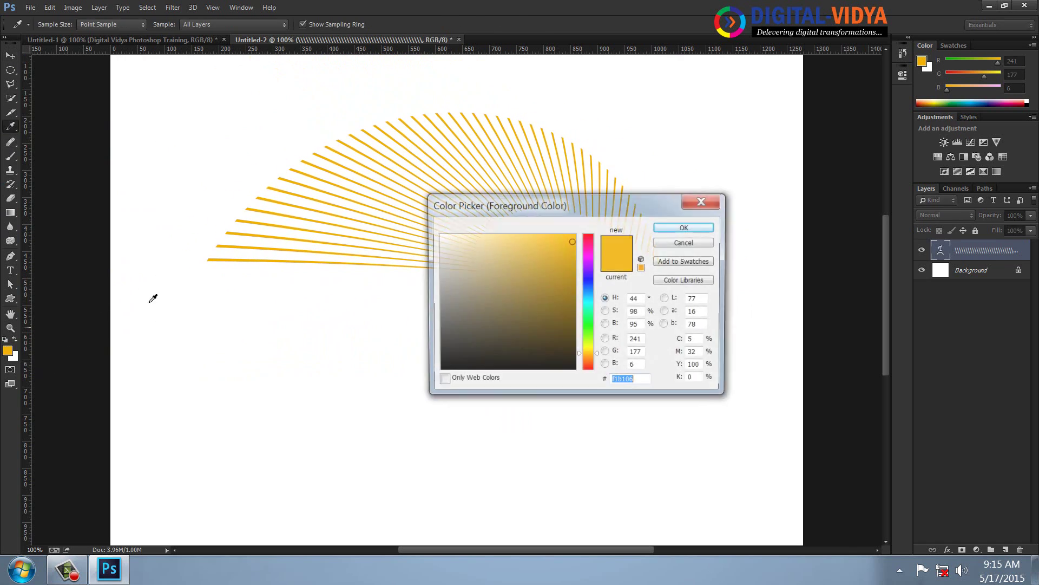
click(586, 240)
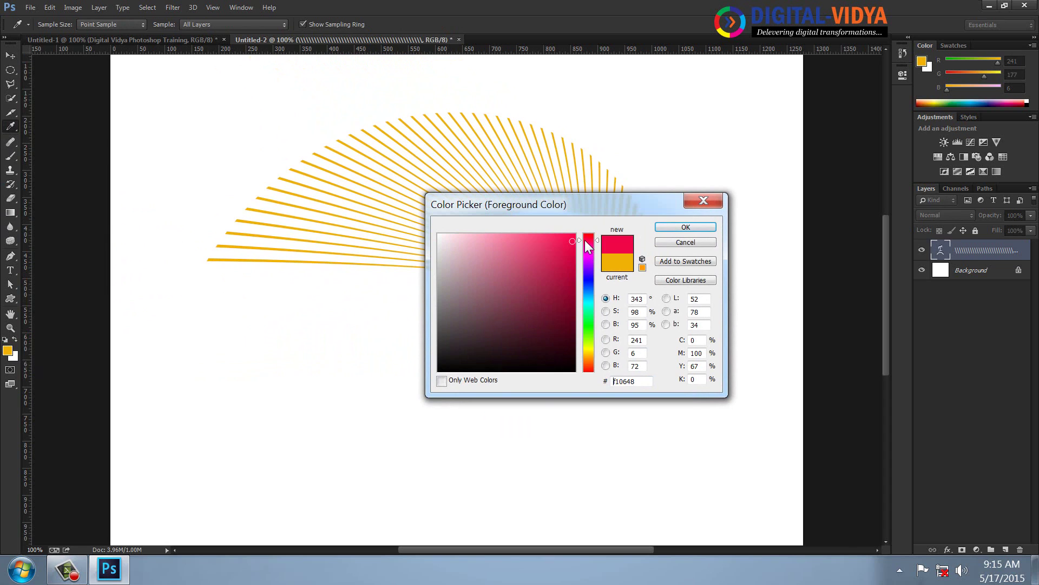
click(674, 226)
key(alt+BackSpace)
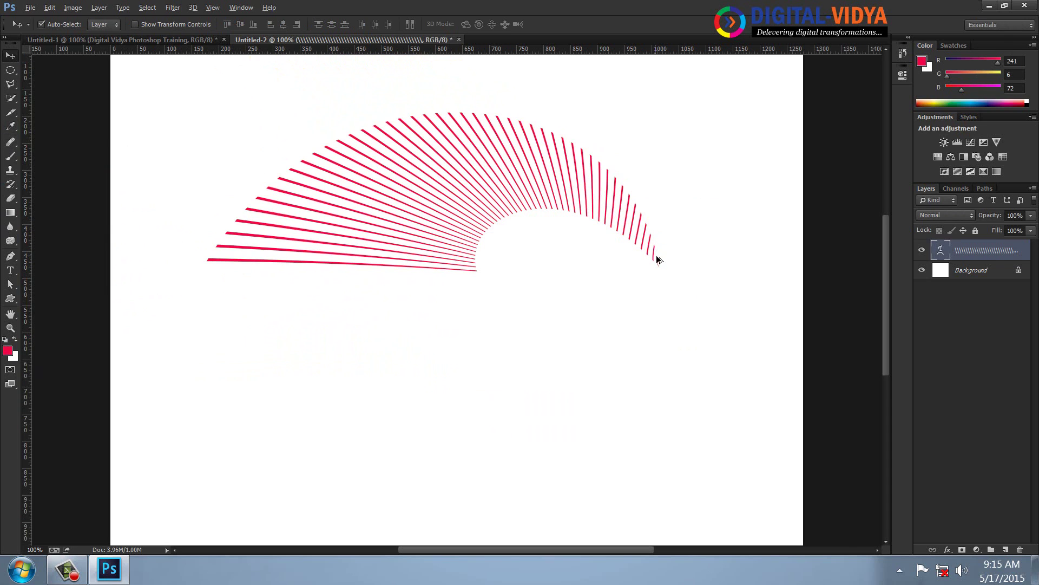
Duplicate the red ray fan, flip the copy vertically, and merge both layers into one.
drag(656, 259, 656, 418)
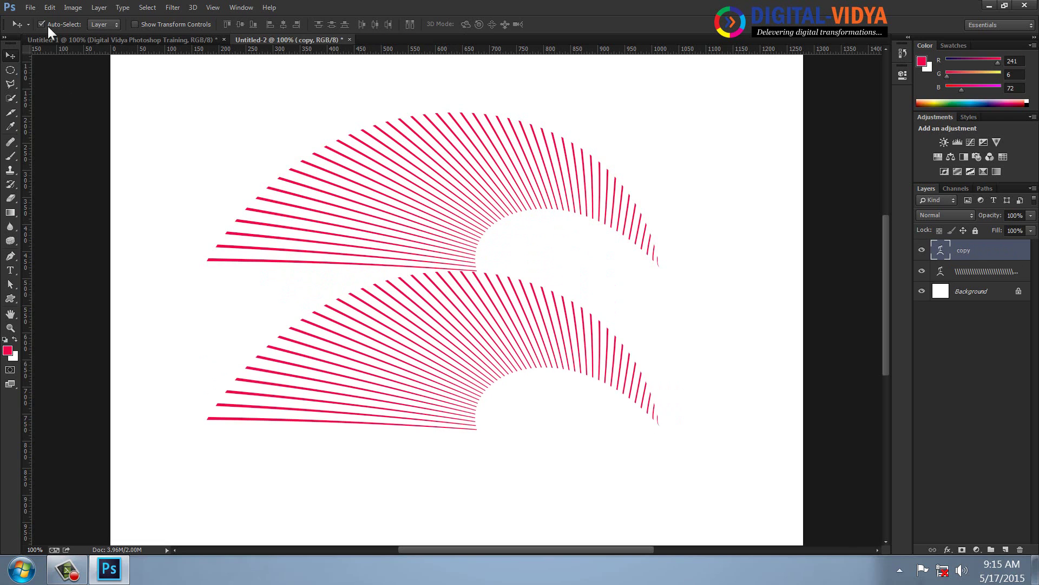
click(50, 6)
mouse_move(99, 329)
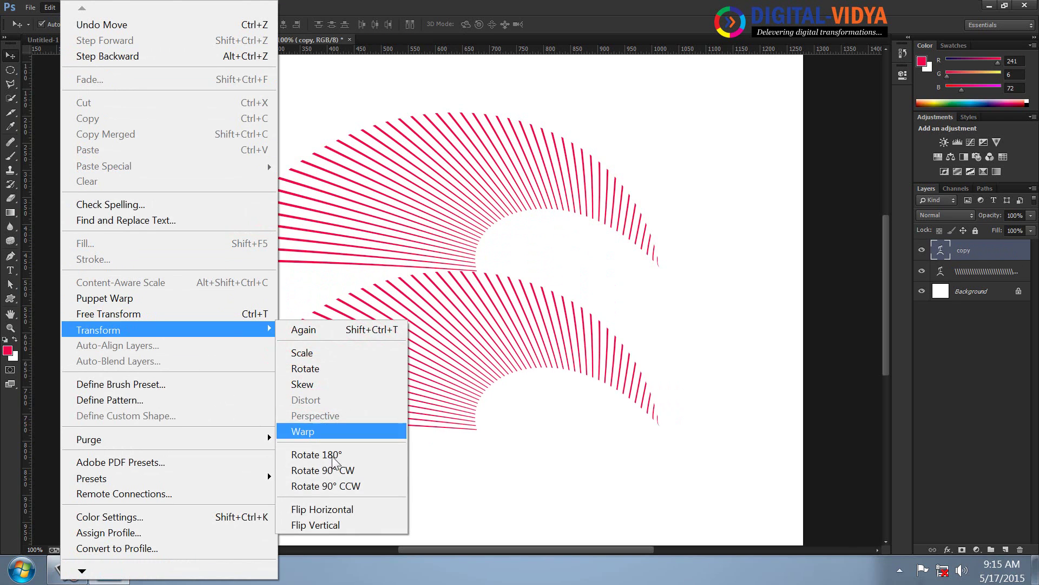
click(316, 524)
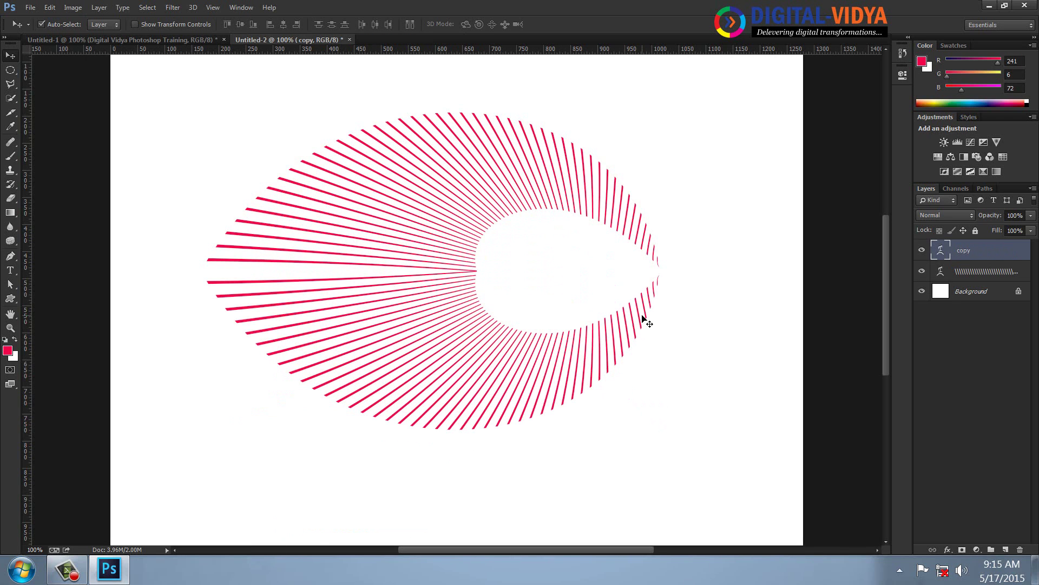
shift+click(969, 273)
key(ctrl+e)
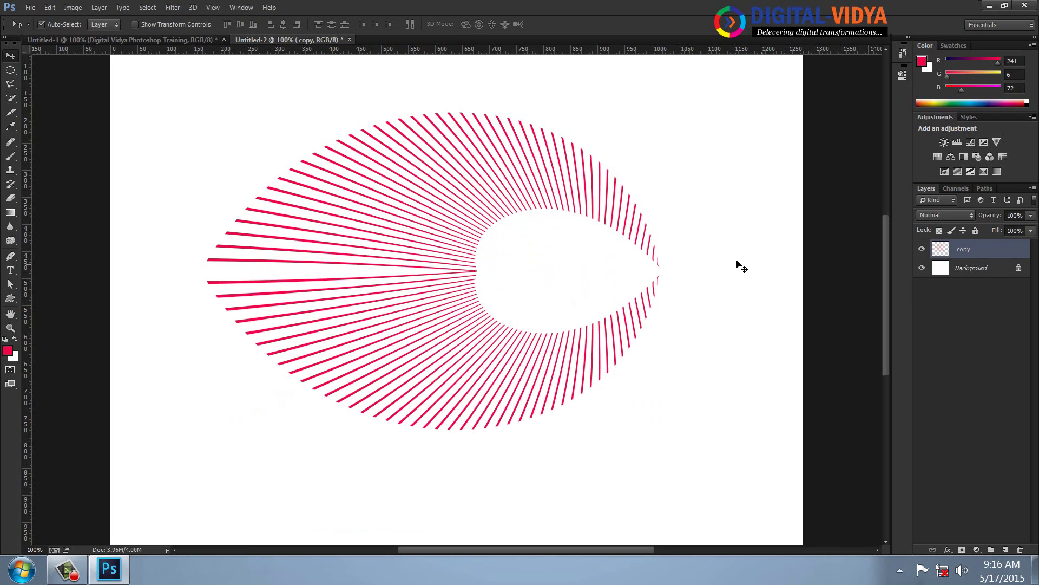
Rotate the merged fan 90 degrees clockwise into an upright teardrop and reposition it.
key(ctrl+t)
right_click(589, 181)
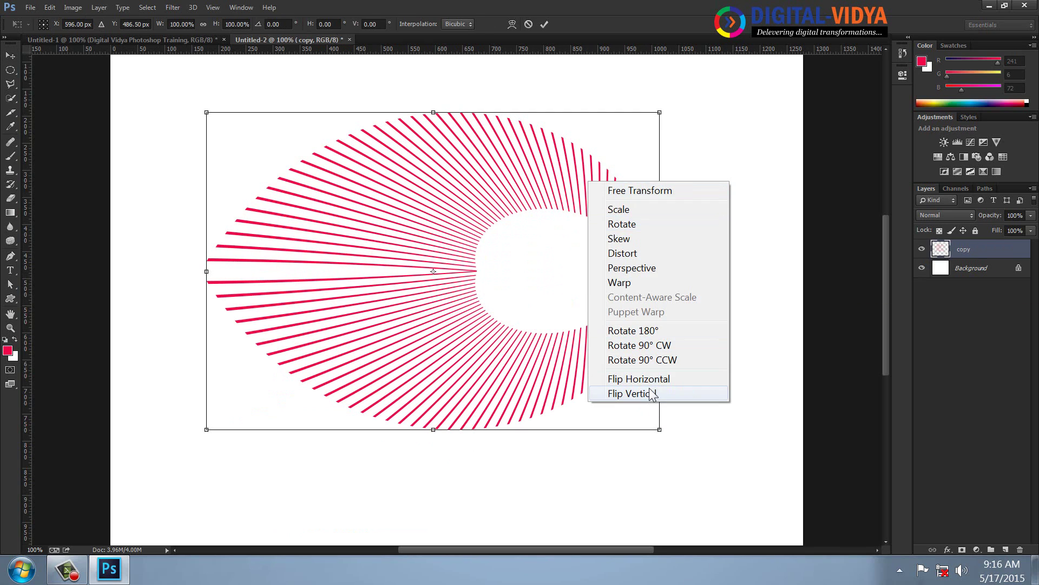
click(656, 345)
drag(556, 336, 586, 337)
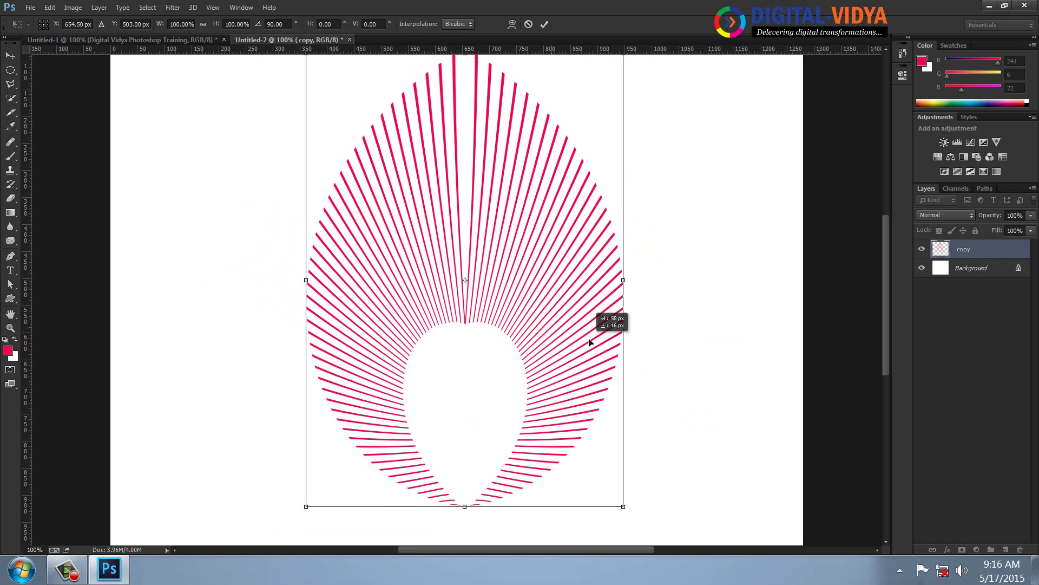
key(Return)
drag(541, 290, 528, 291)
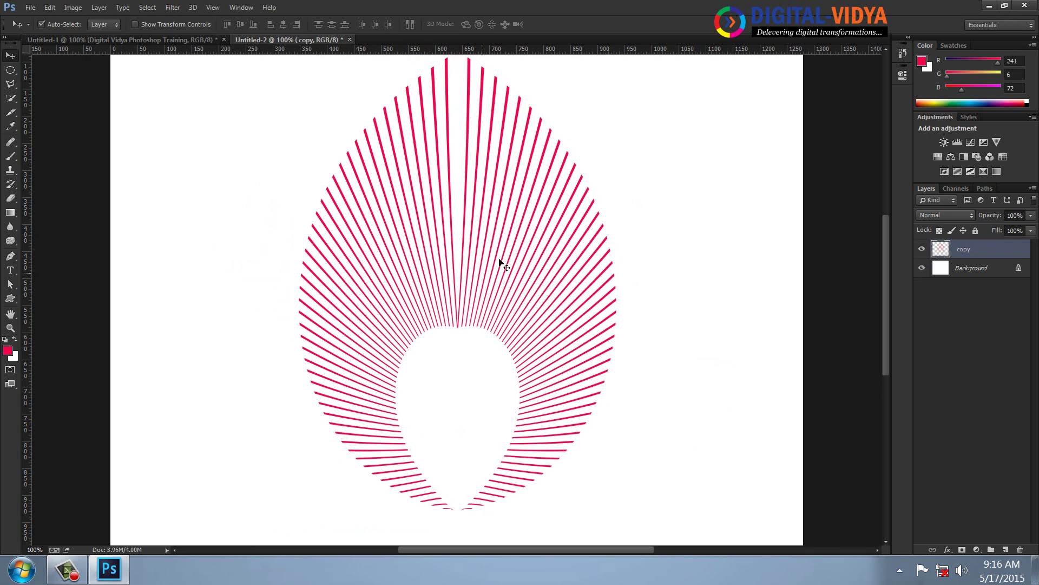
click(934, 275)
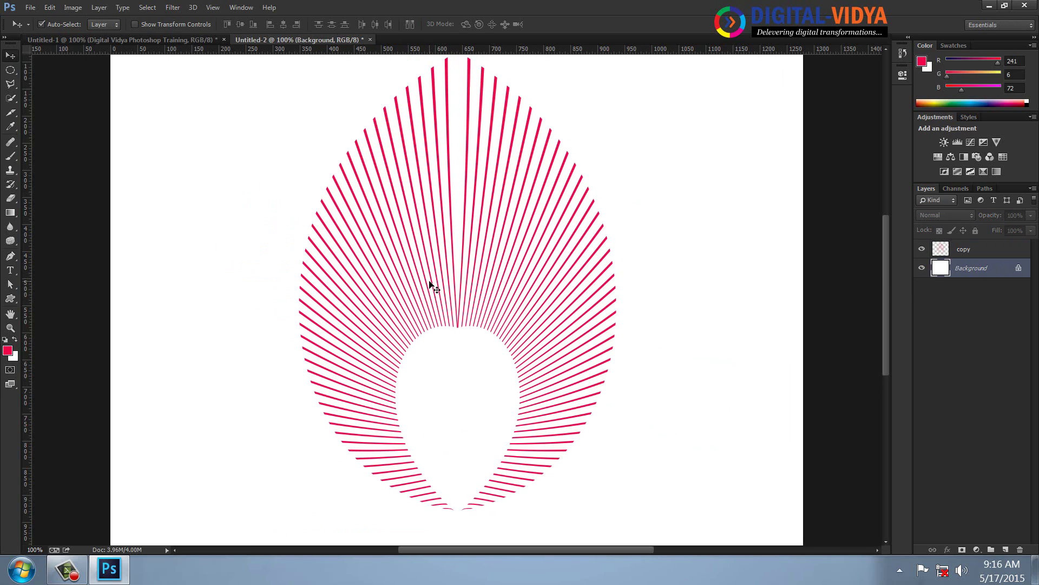
Fill the Background with black and the teardrop lines with white.
key(d)
key(alt+BackSpace)
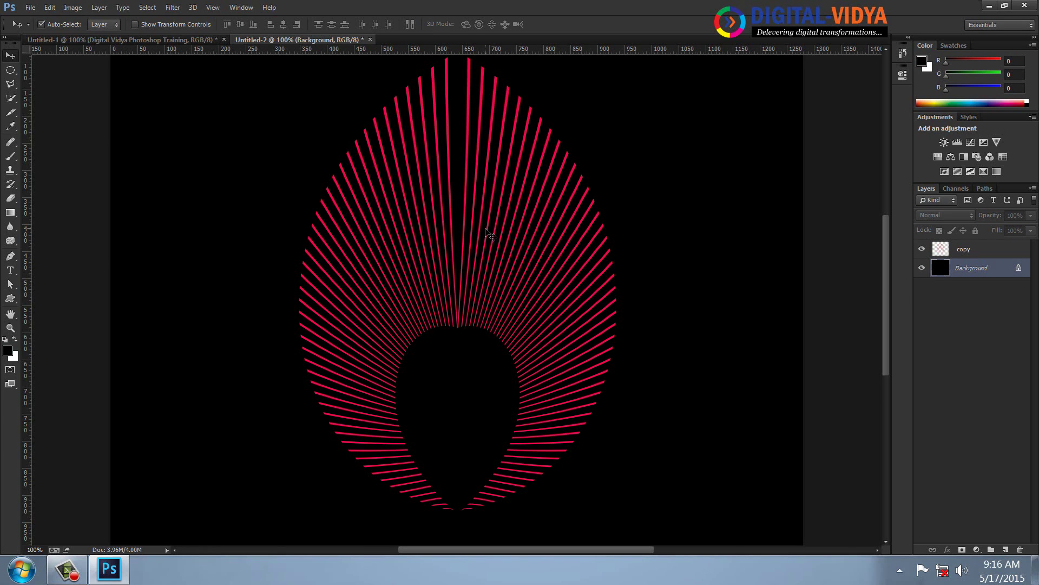
click(949, 249)
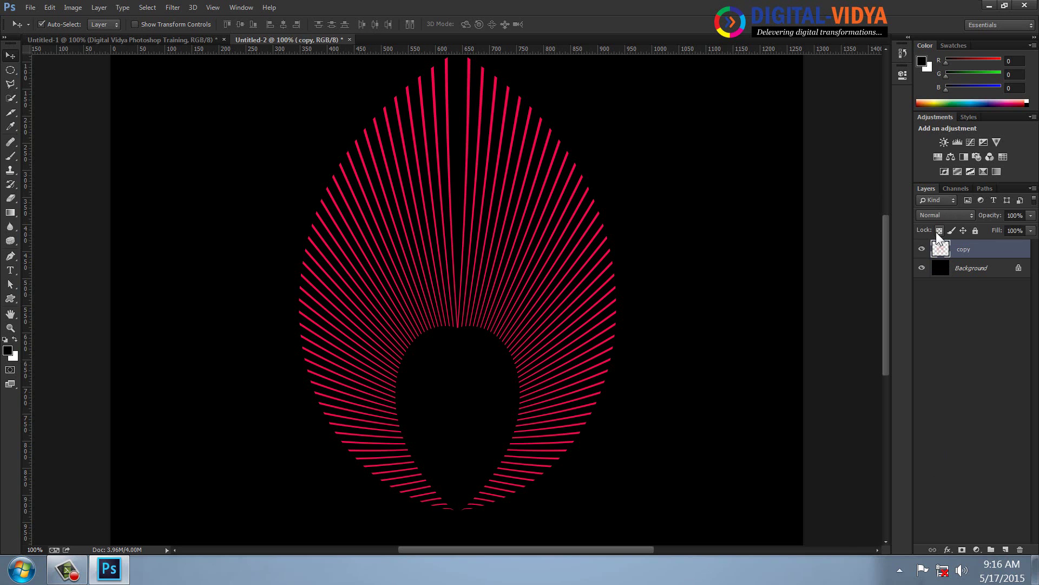
ctrl+click(939, 252)
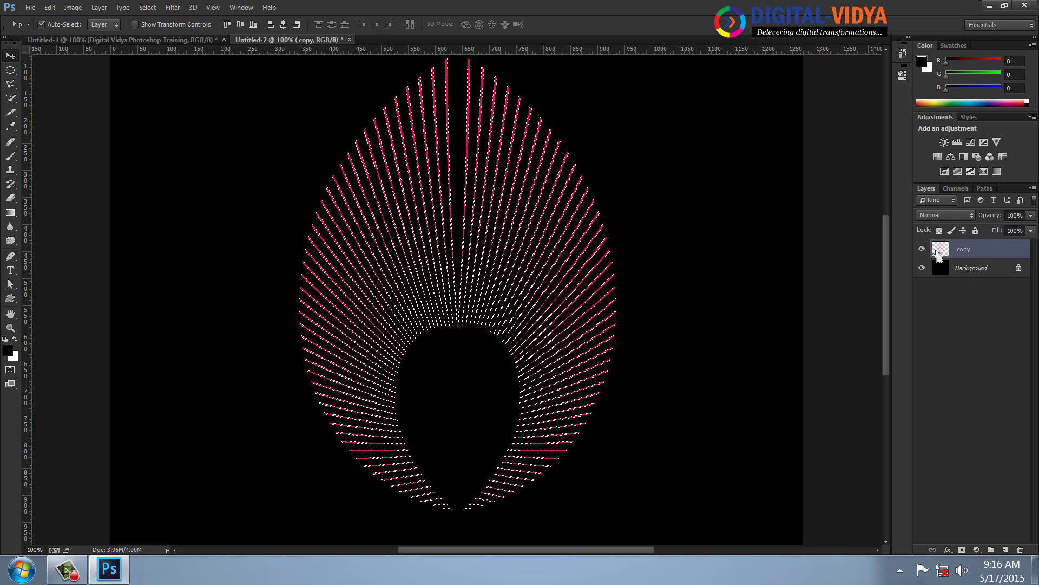
key(ctrl+BackSpace)
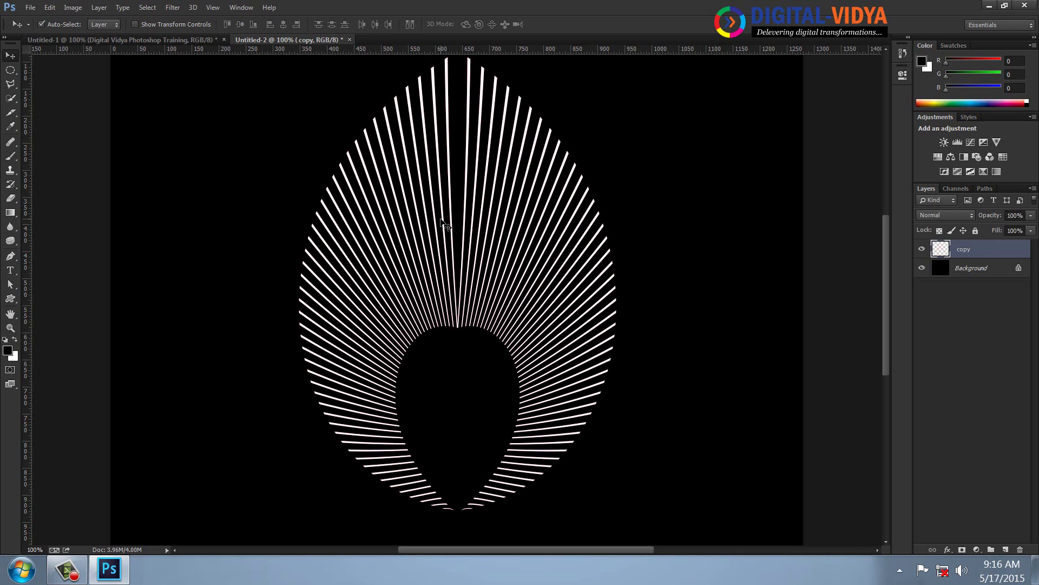
click(179, 40)
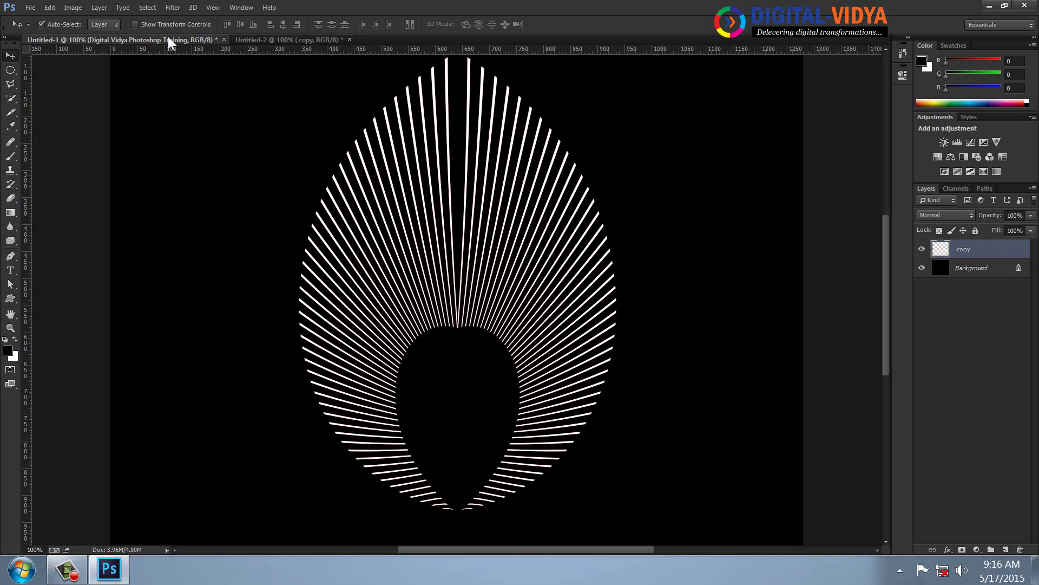
click(278, 40)
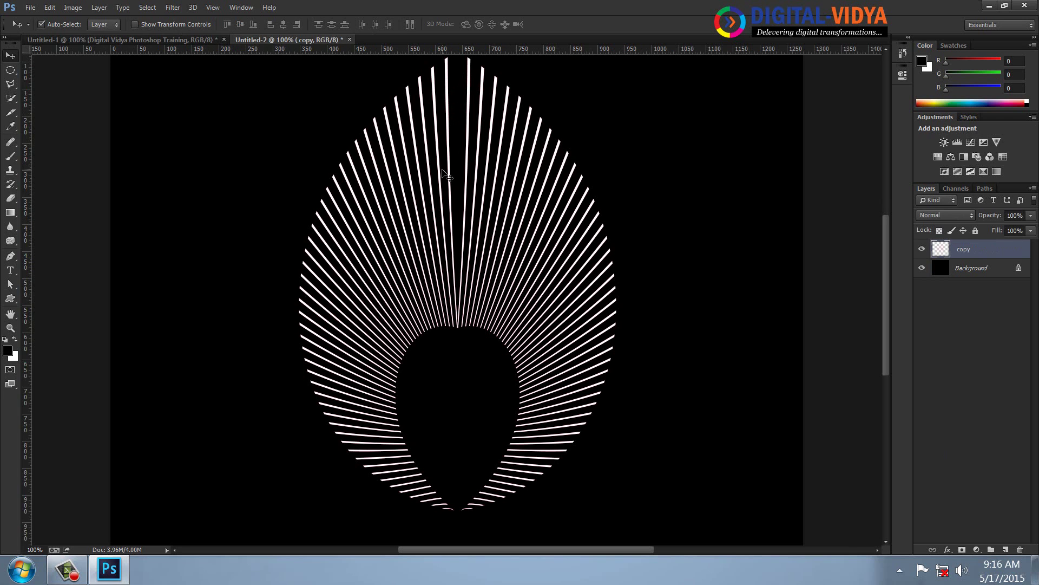
Create a new 1280x1080 document and view it at 100%.
key(ctrl+n)
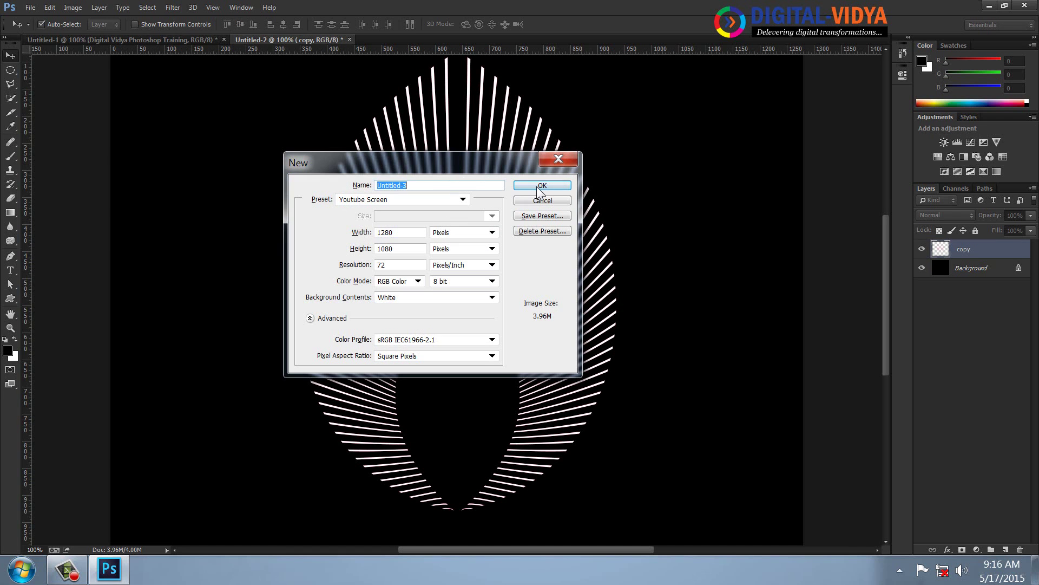
click(533, 187)
key(ctrl+1)
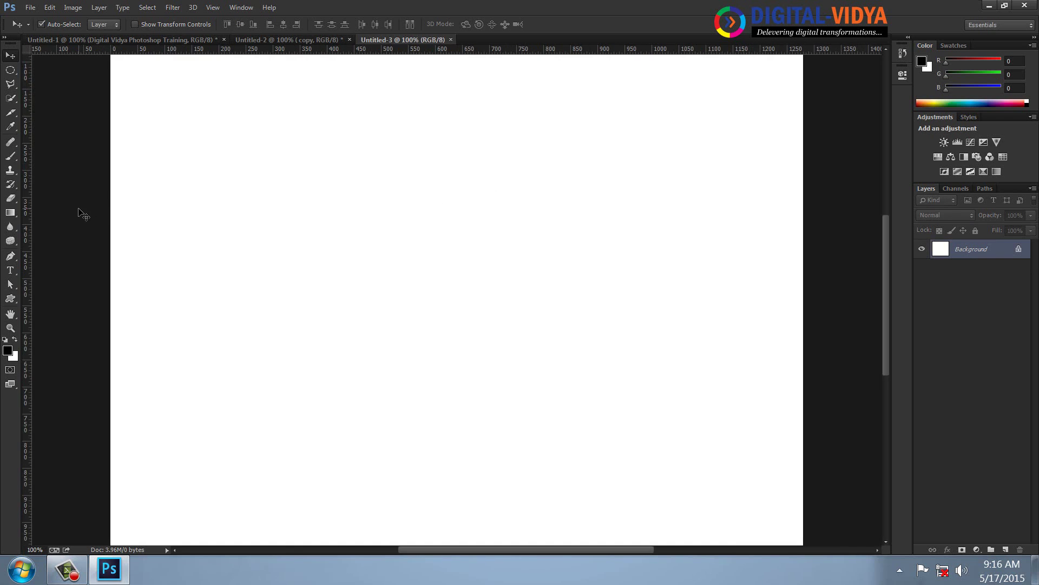
Type a long row of closing braces on the page and nudge it slightly right.
click(10, 269)
click(168, 257)
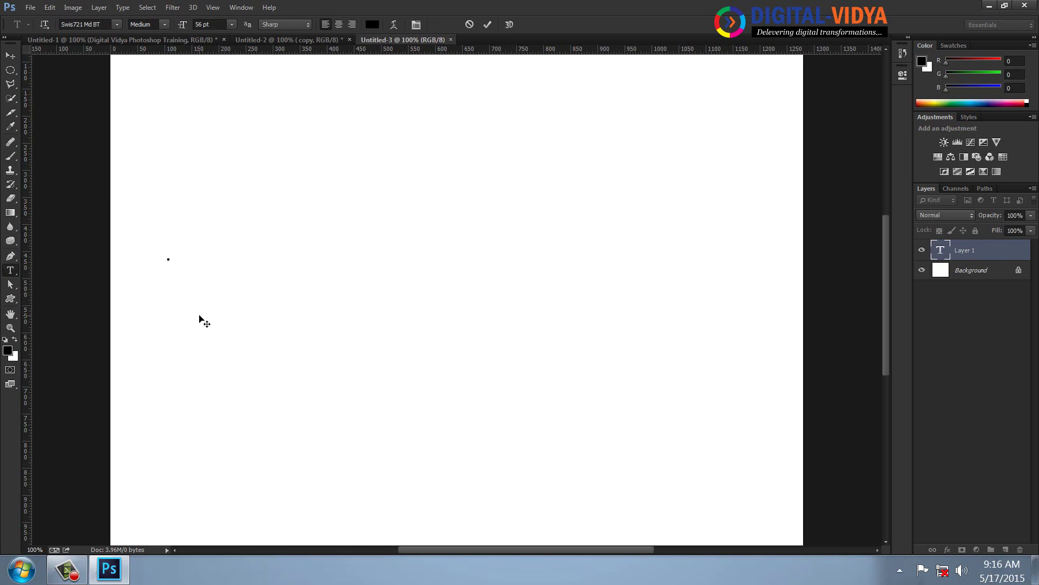
text(}}}}}})
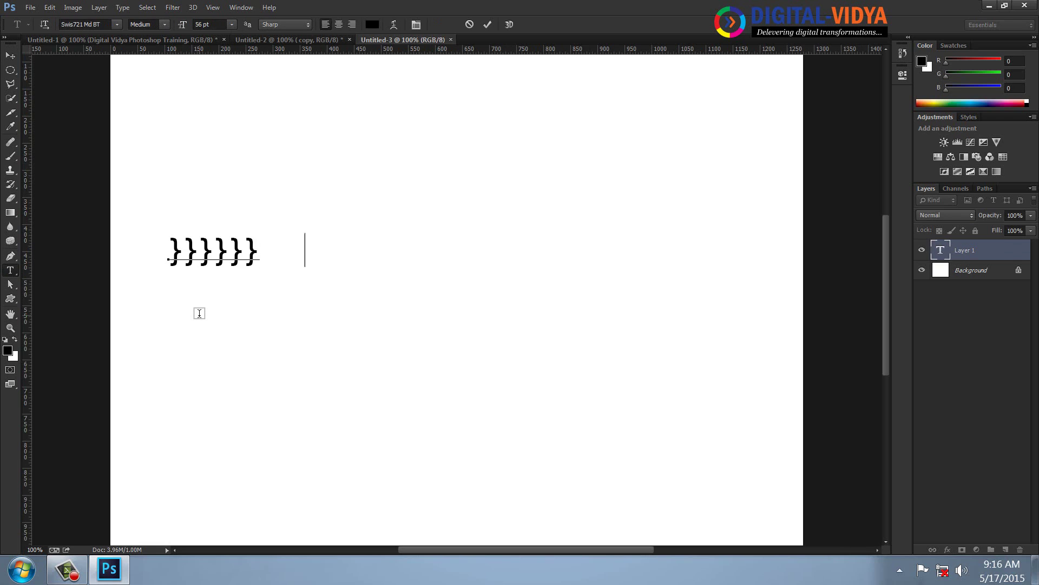
text(}}}}}}}}}}}}}}}}}}}}}}}}})
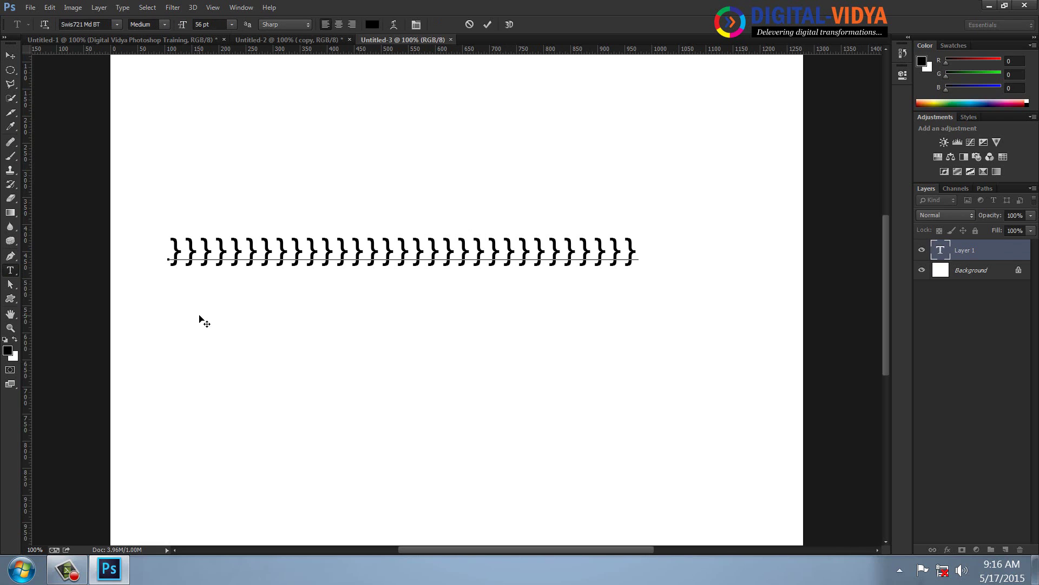
click(10, 55)
drag(395, 256, 412, 264)
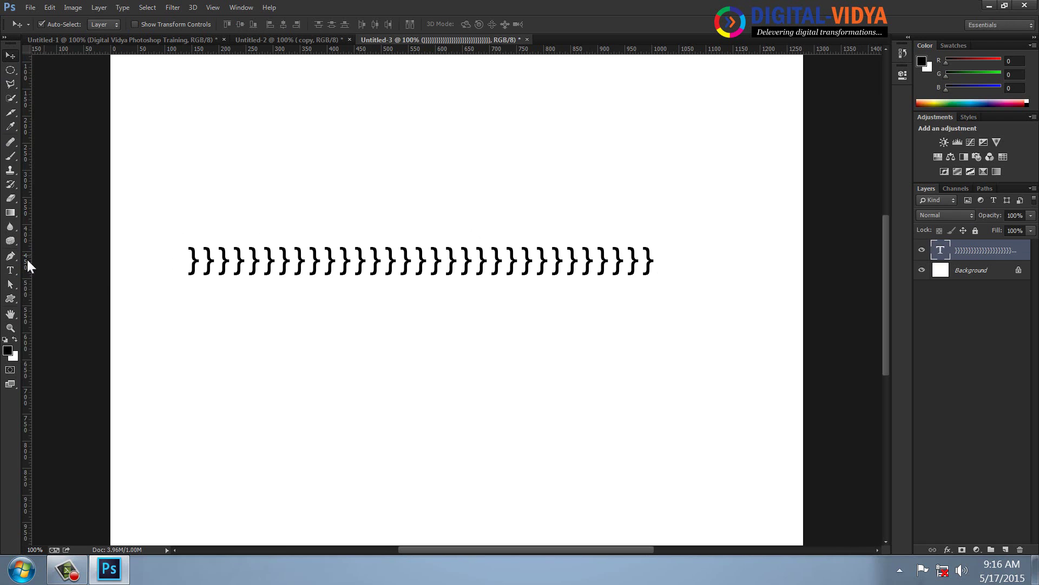
Warp the brace text with Shell Lower: bend +100, horizontal -100, vertical -86.
click(10, 269)
click(392, 26)
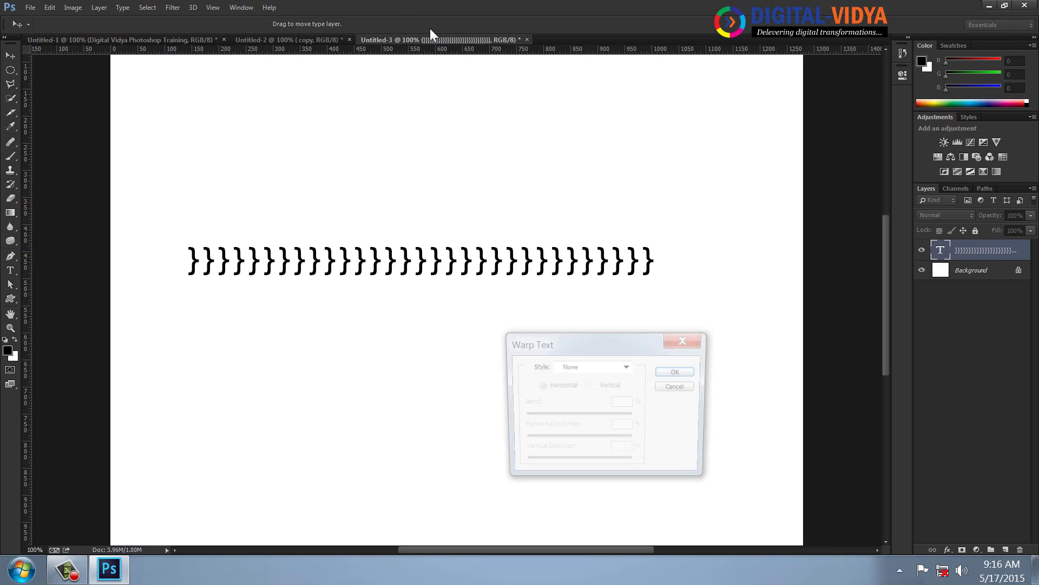
click(617, 368)
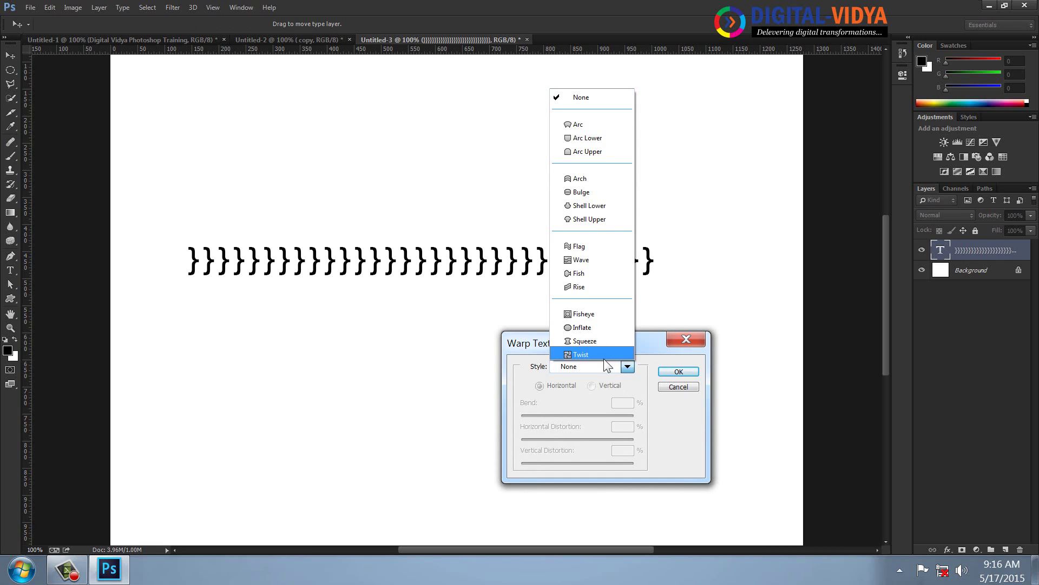
click(593, 207)
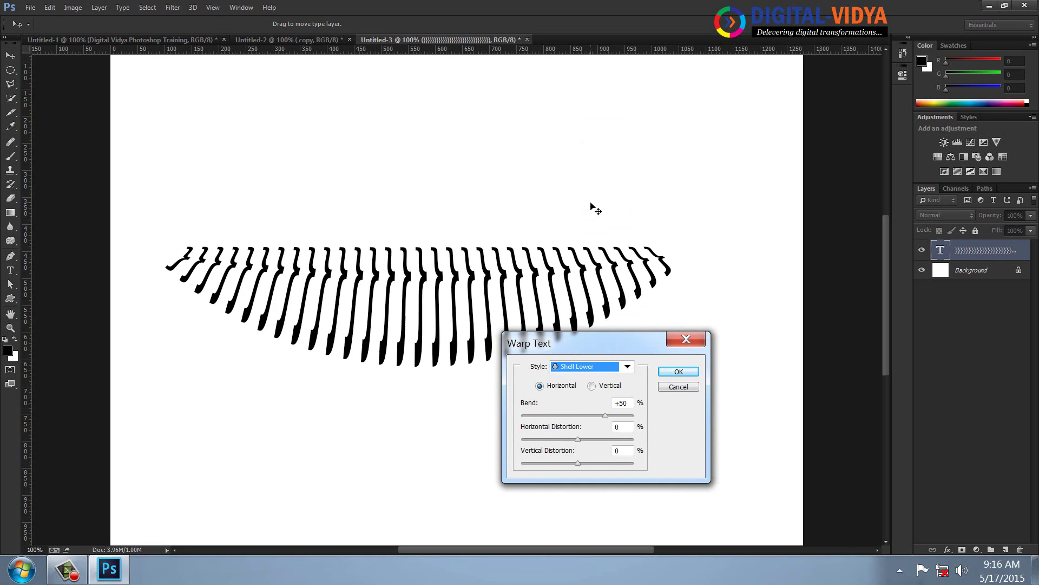
click(625, 415)
drag(627, 422, 642, 425)
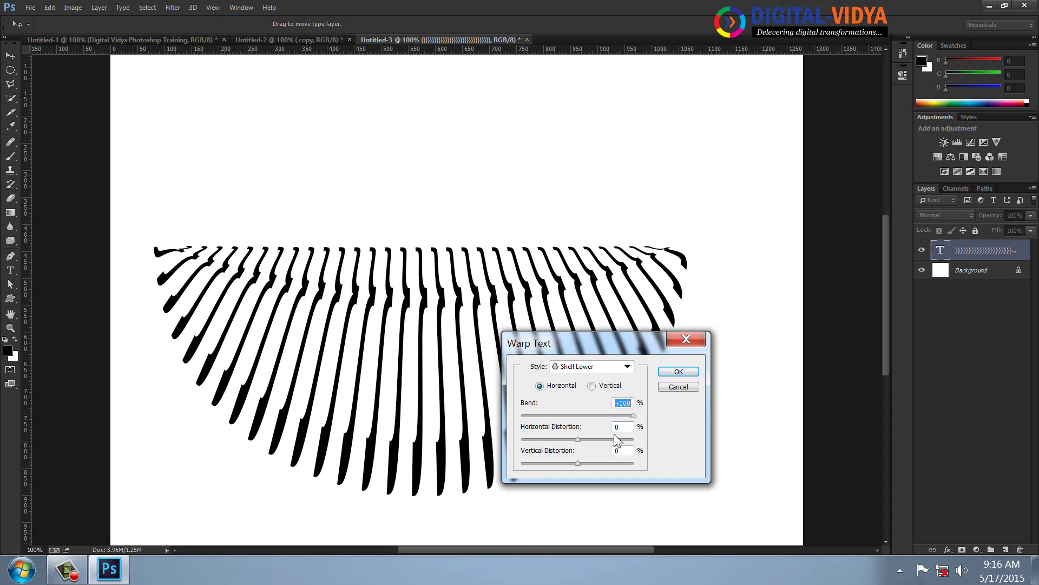
drag(573, 436, 512, 438)
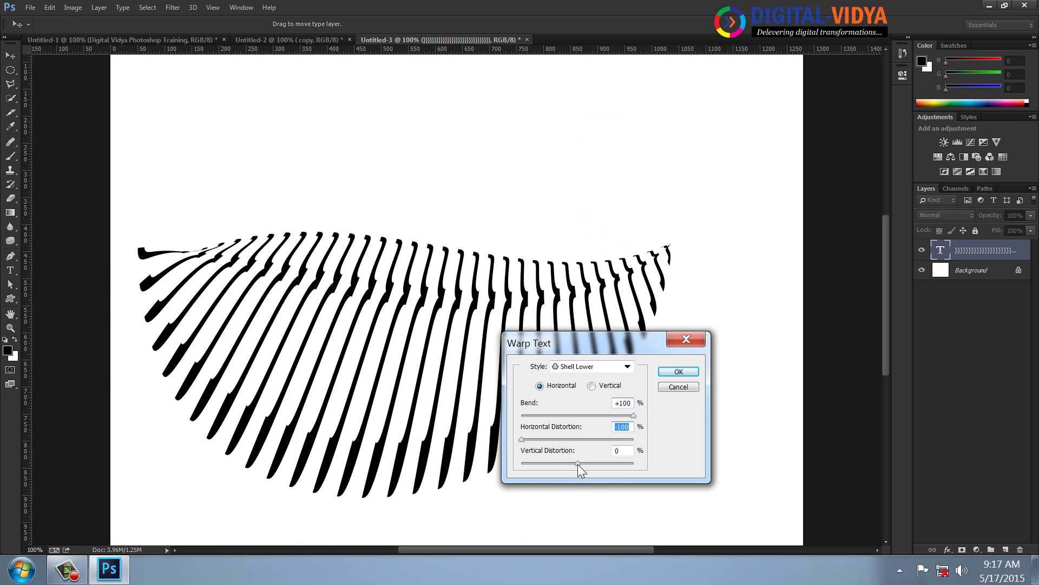
mouse_move(577, 463)
mouse_down()
mouse_move(601, 464)
mouse_move(529, 463)
mouse_up()
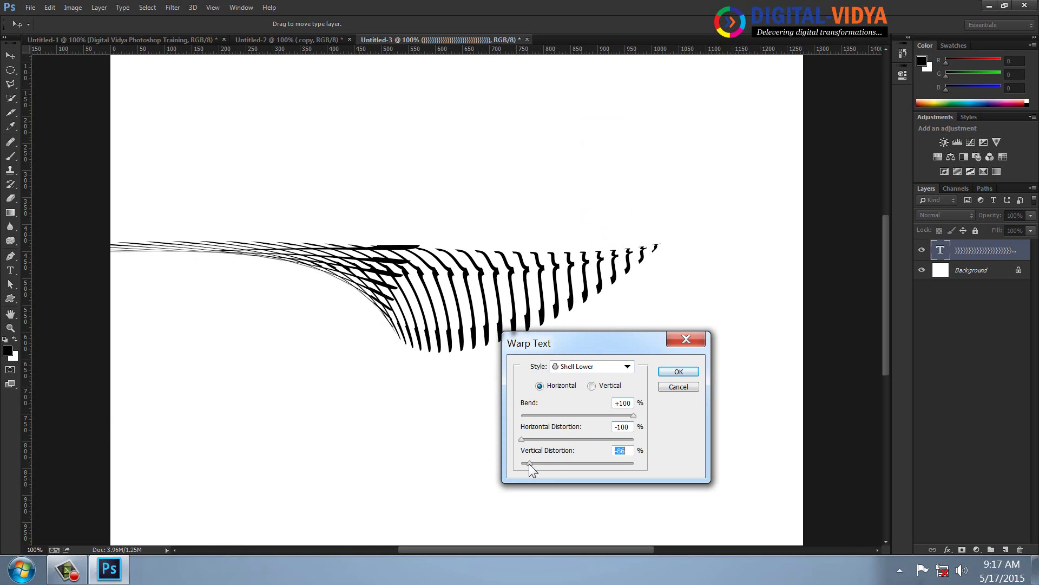
click(677, 373)
Replace the warped text with a long row of closing parenthesis characters.
click(189, 246)
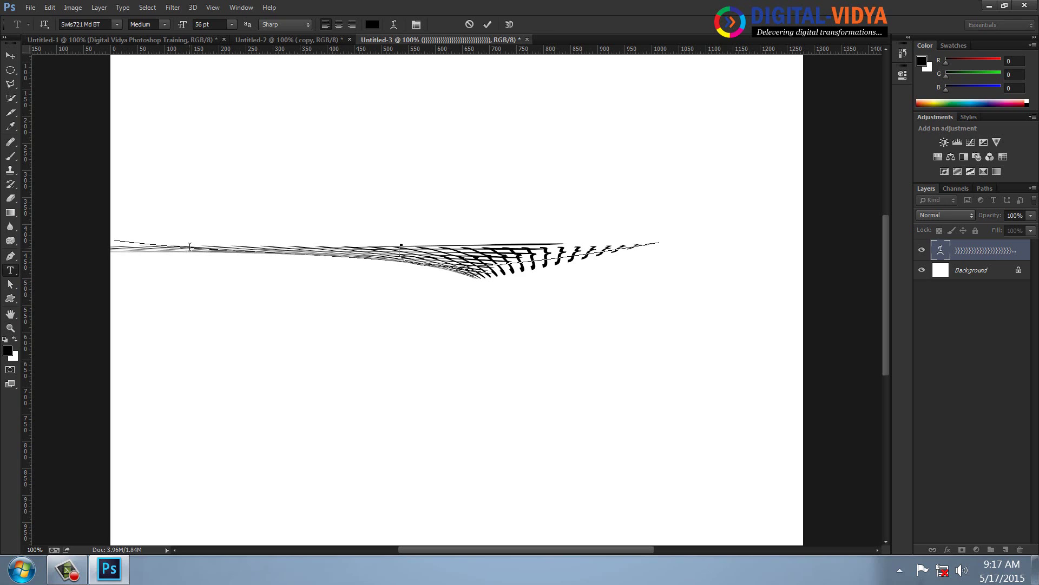
key(ctrl+a)
key(BackSpace)
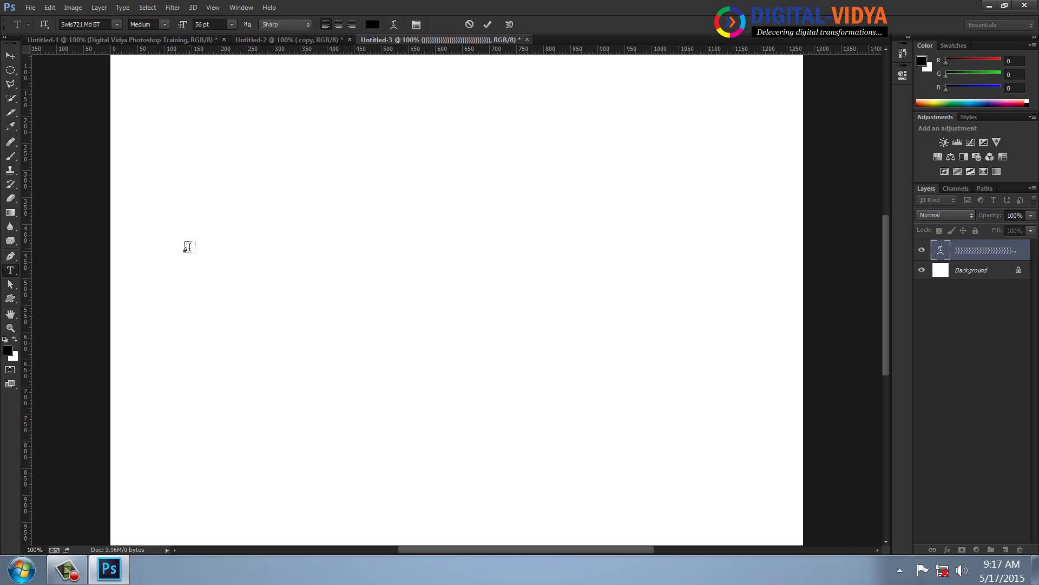
text()))))))))))))))))))))))))
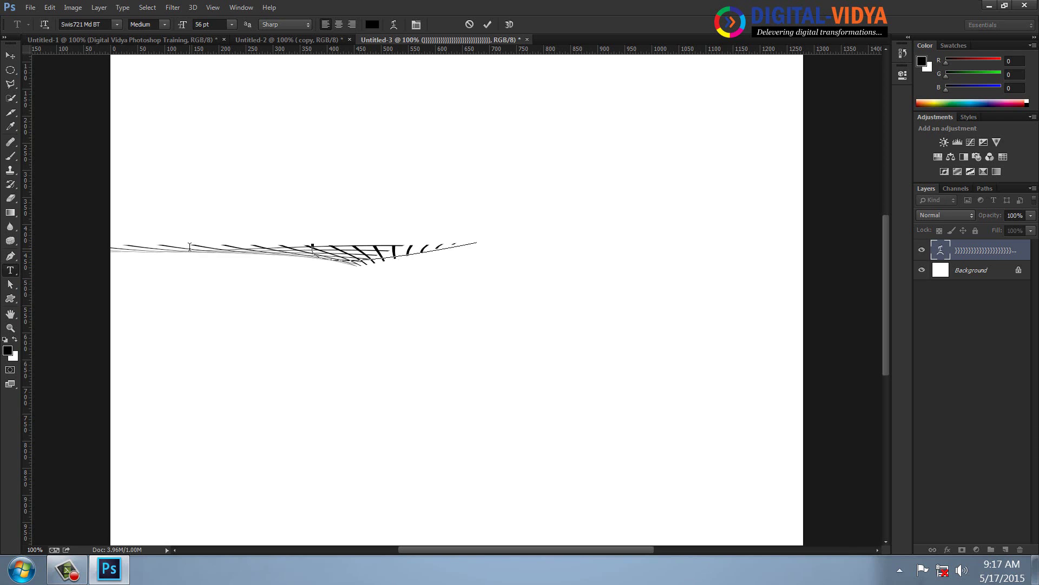
text()))))))))))))))))))))))))))))))))))))))))))))))))
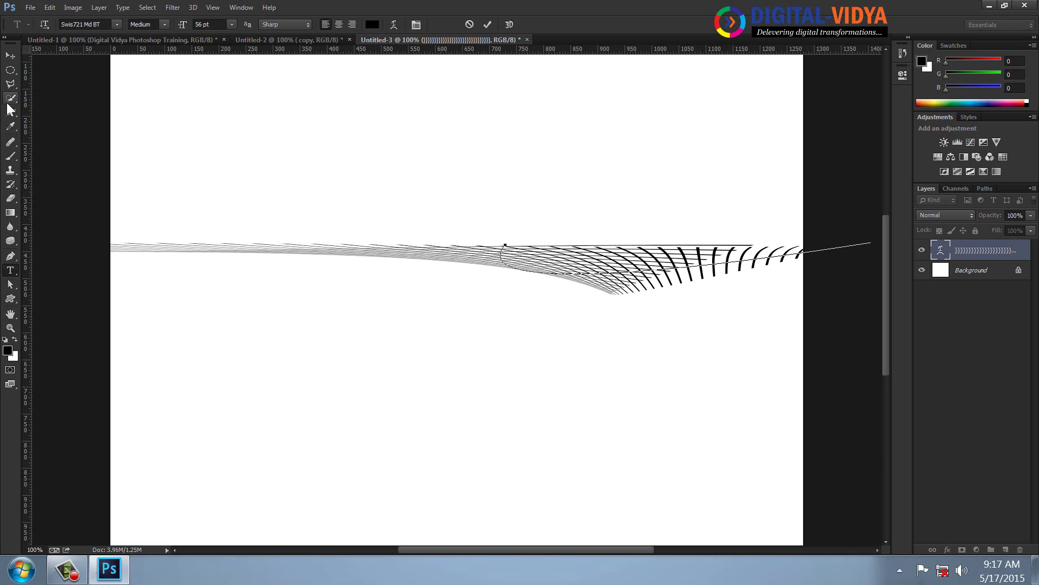
click(10, 56)
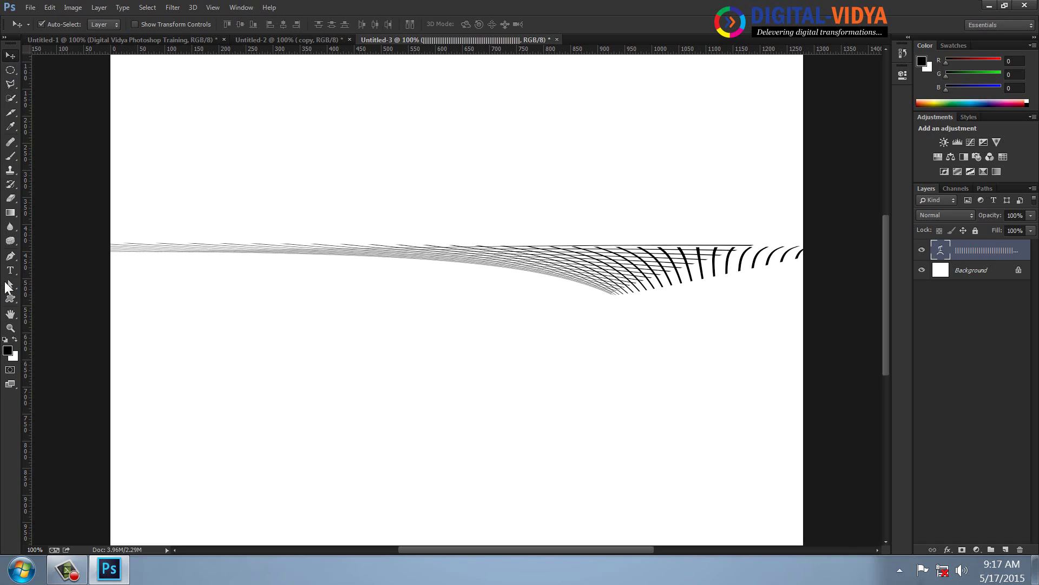
Set the text to 25 pt and shift it about 290 px right.
click(10, 269)
click(218, 24)
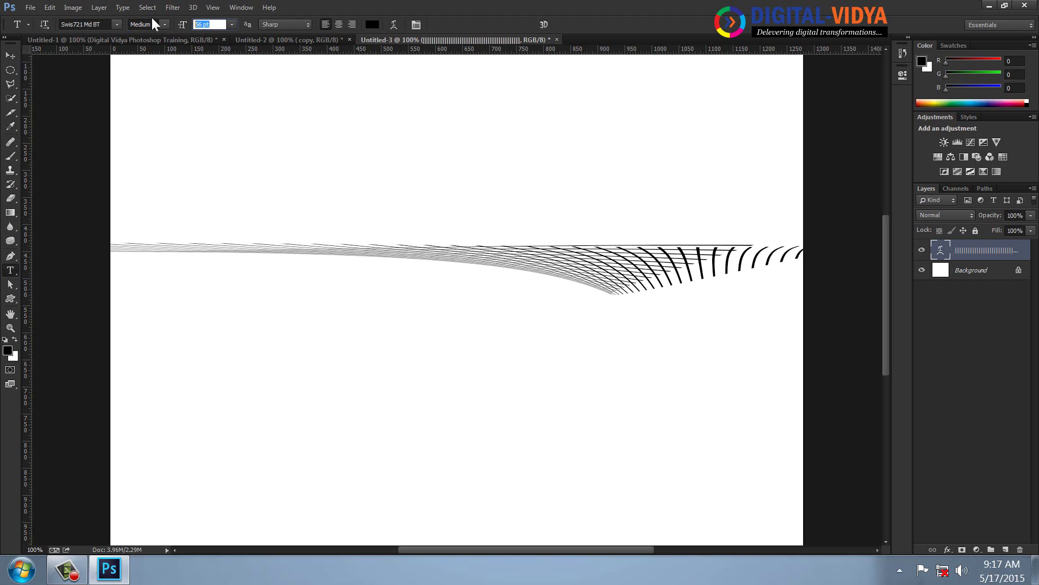
text(25)
key(Return)
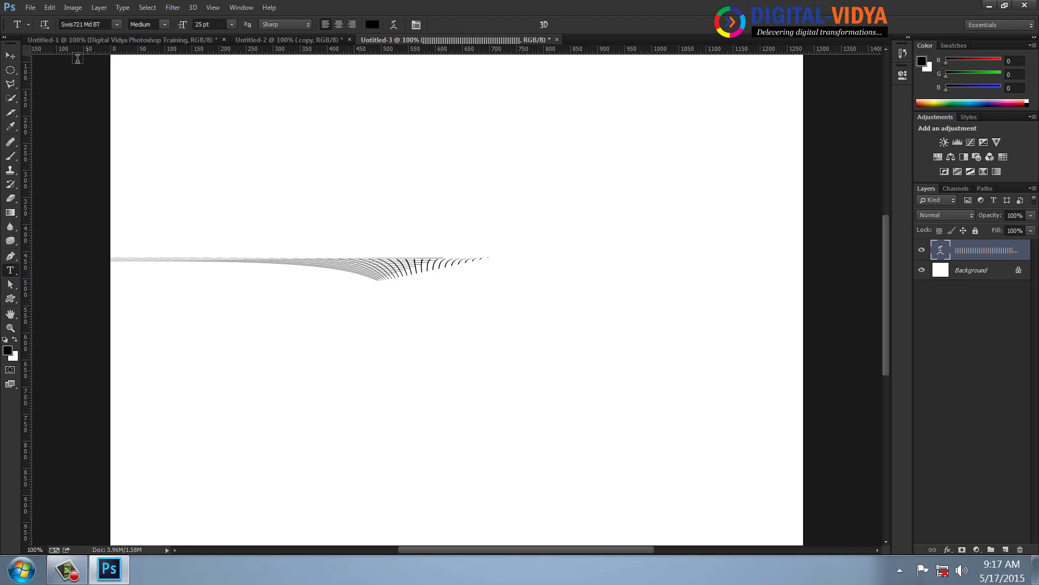
click(9, 56)
drag(418, 274, 576, 265)
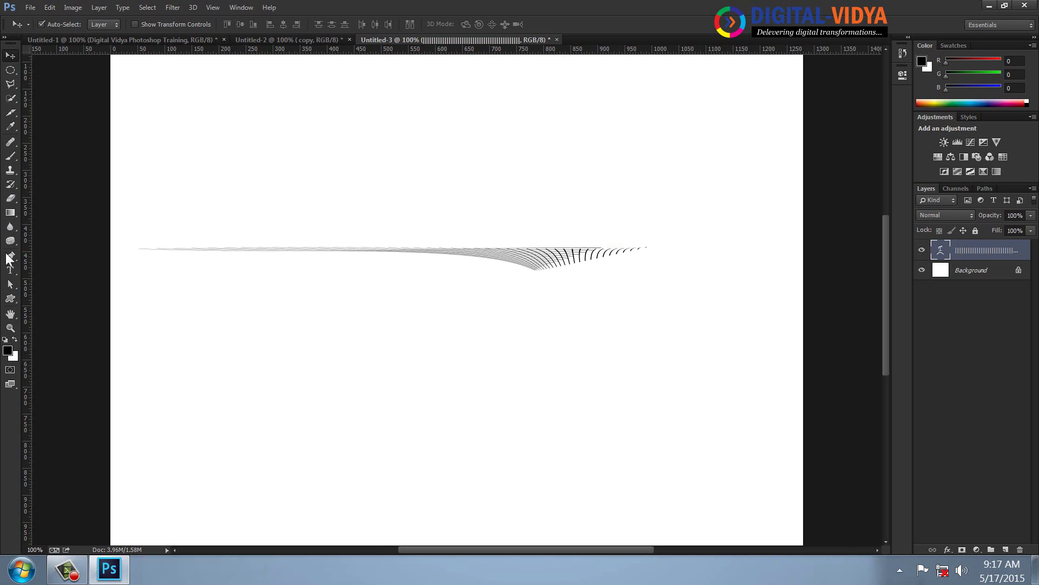
click(10, 270)
Change the warp to horizontal distortion +31 and vertical distortion +86, fanning the lines.
click(394, 24)
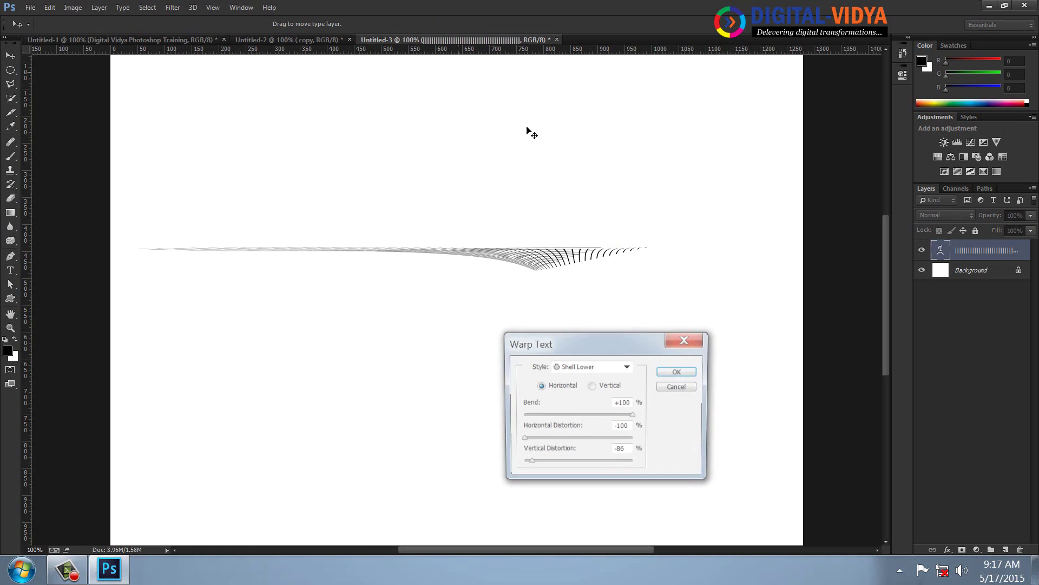
mouse_move(630, 417)
mouse_down()
mouse_move(528, 413)
mouse_move(593, 415)
mouse_move(596, 438)
mouse_move(634, 415)
mouse_up()
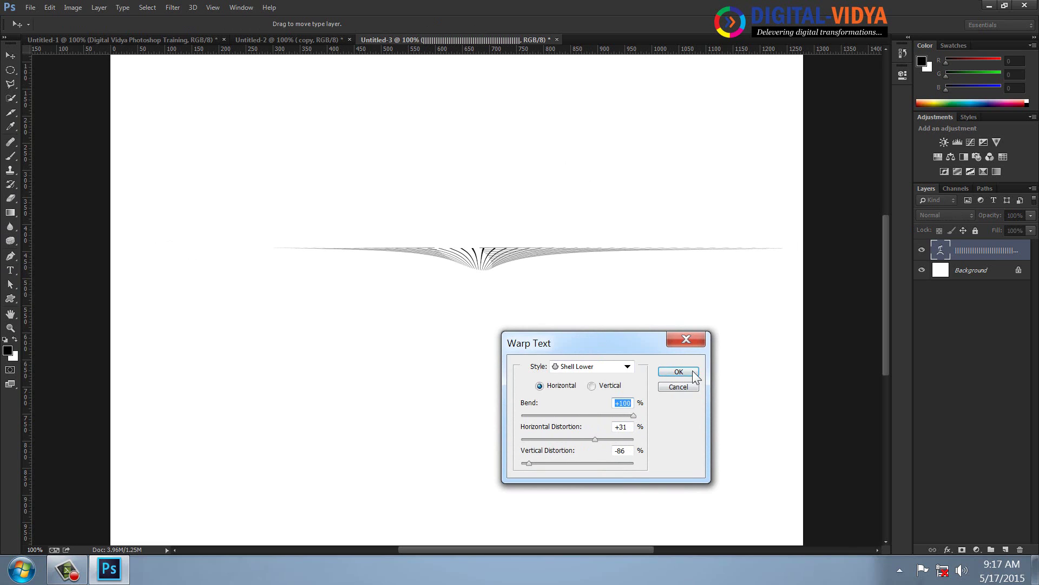
drag(564, 462, 624, 461)
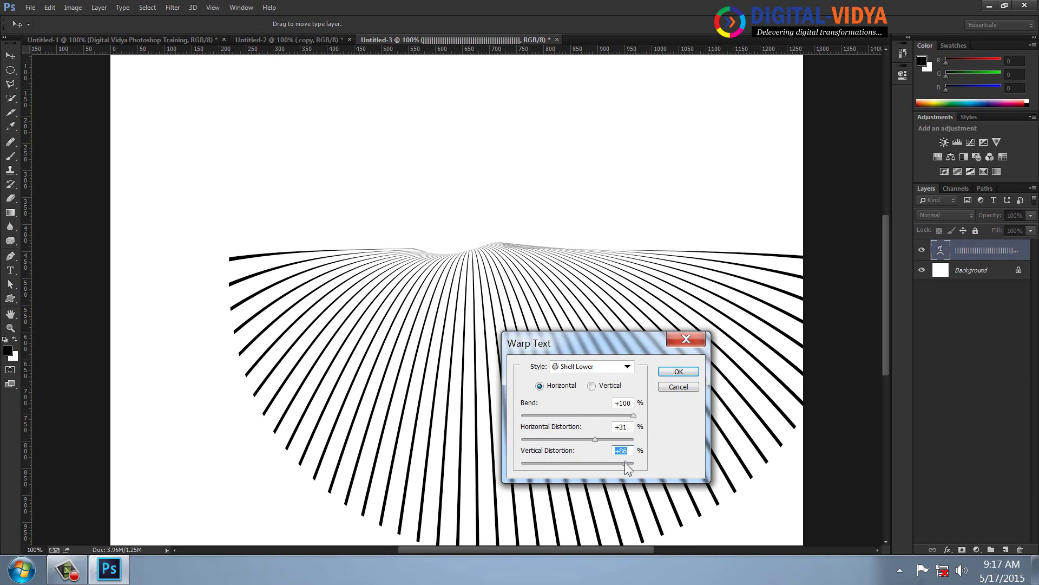
Apply the warp, colour the lines red (R 225, G 6, B 6), and move them upward.
click(678, 371)
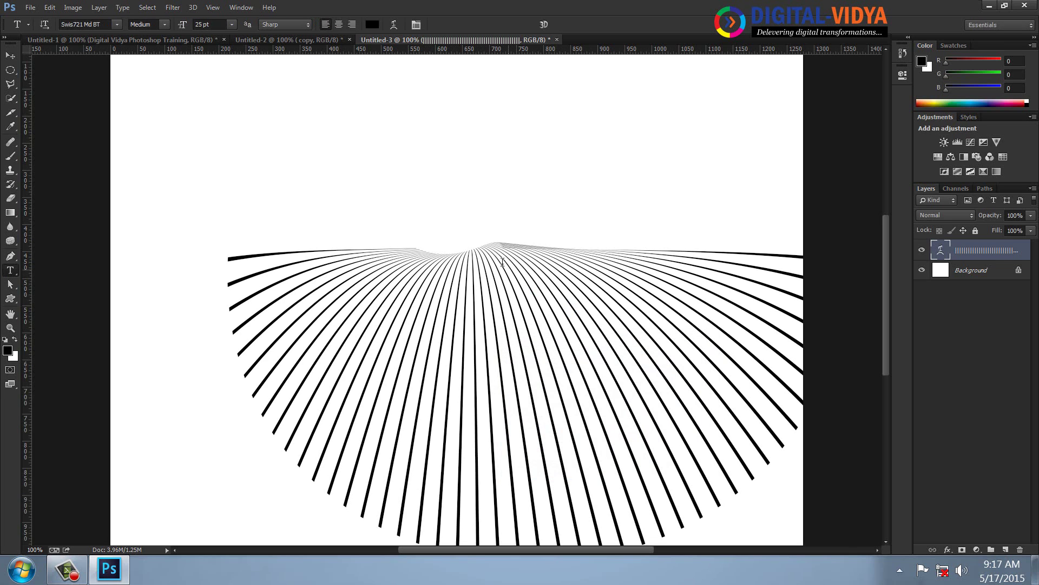
click(8, 350)
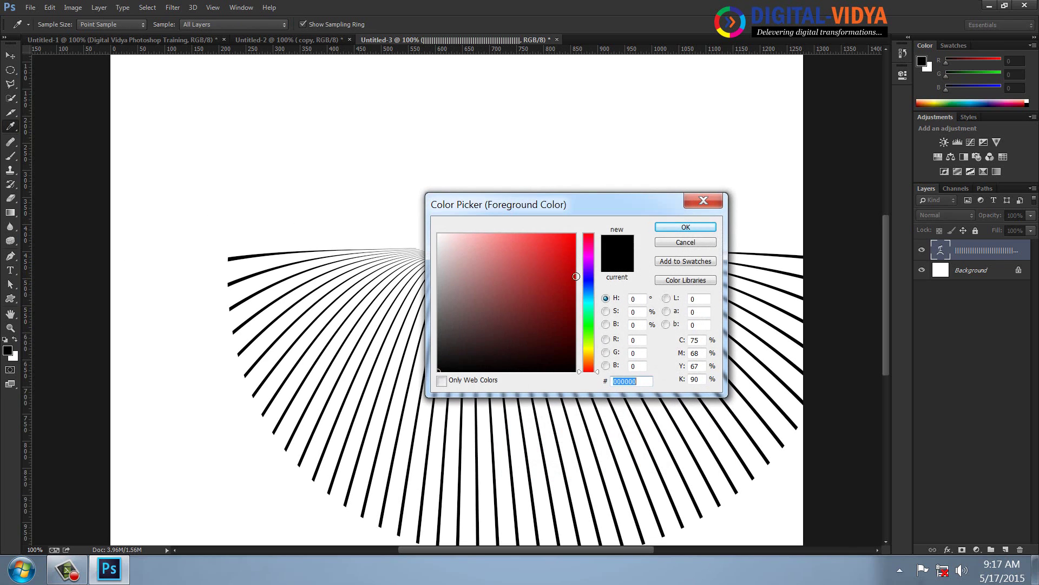
click(573, 250)
click(663, 229)
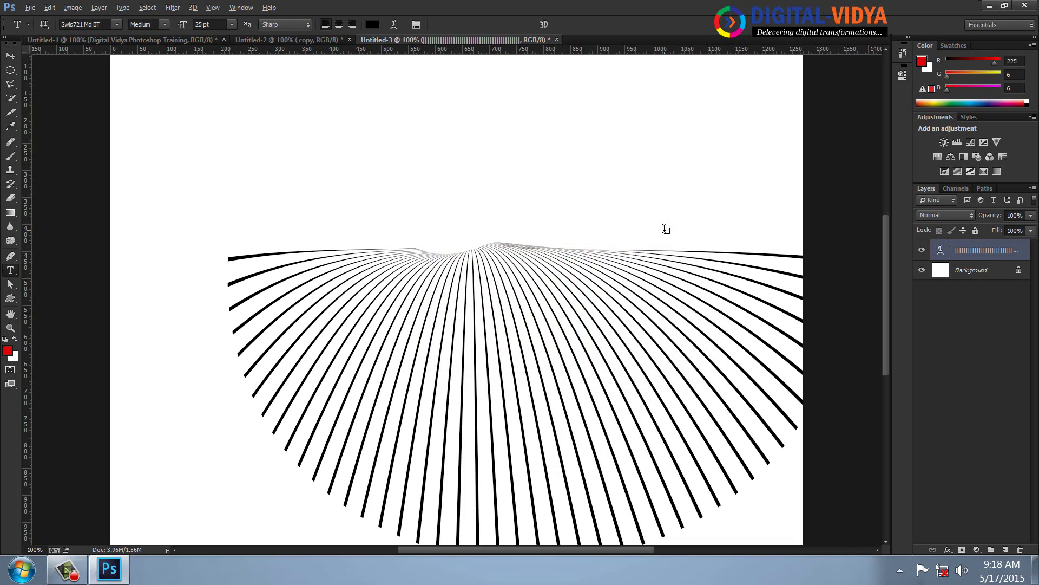
click(10, 54)
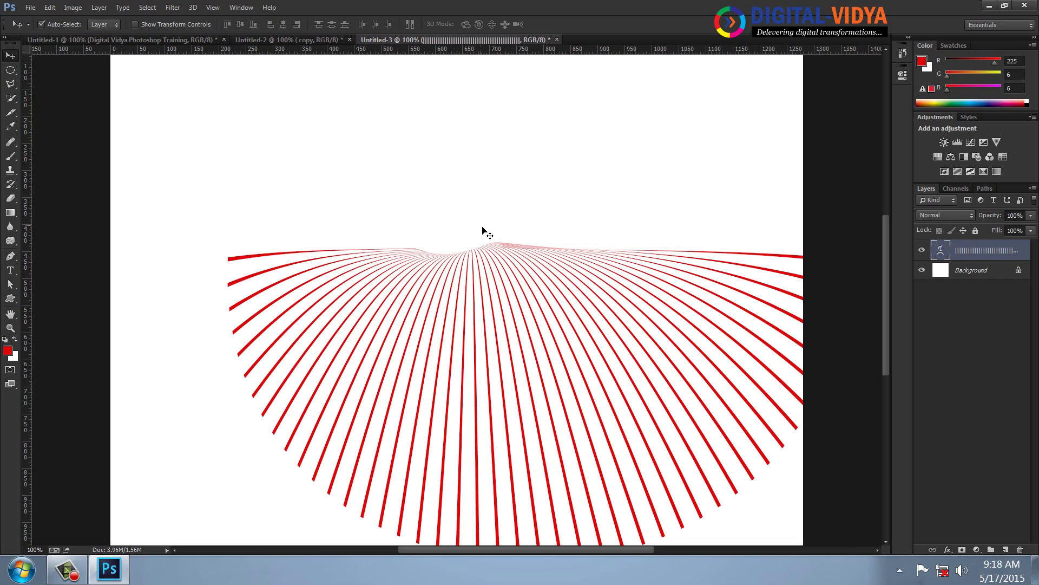
mouse_move(502, 383)
mouse_down()
mouse_move(412, 172)
mouse_move(414, 325)
mouse_up()
Flip the red lines upside down in a free transform and zoom out.
key(ctrl+t)
right_click(439, 293)
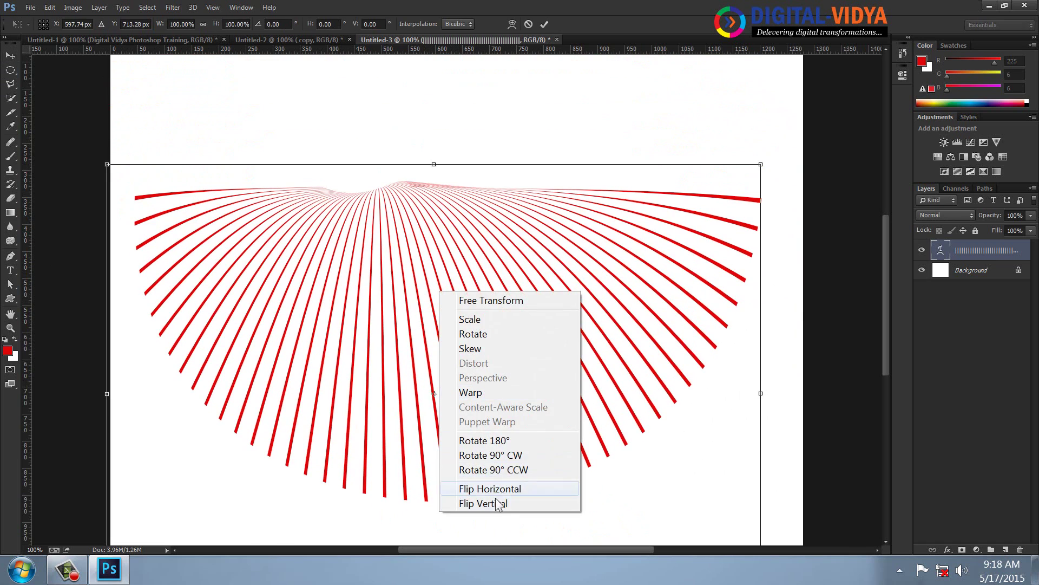
click(494, 497)
key(ctrl+minus)
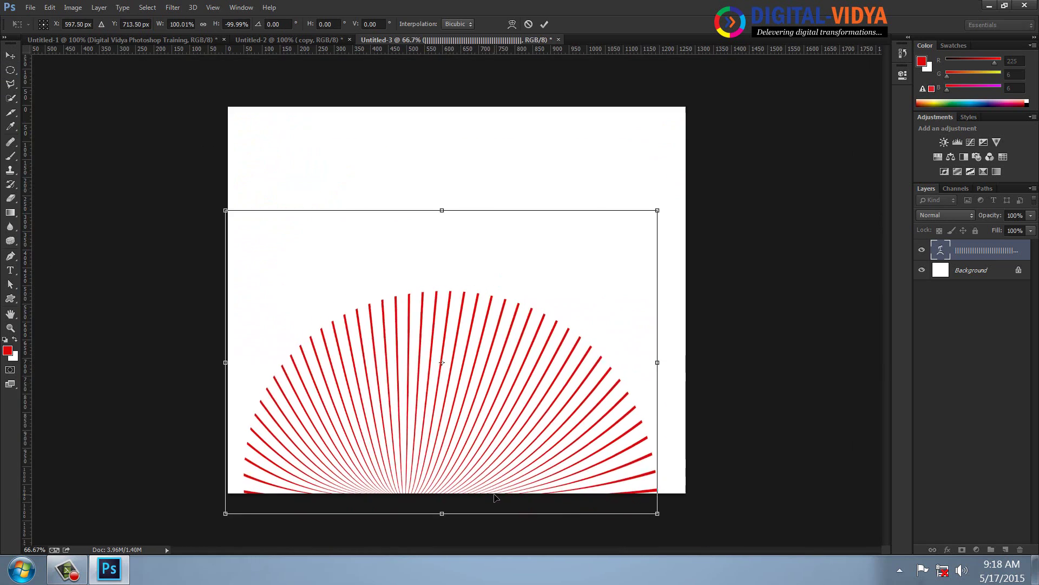
key(ctrl+minus)
Enlarge the lines to about 261% and rotate them to sweep diagonally across the canvas.
drag(611, 230, 872, 46)
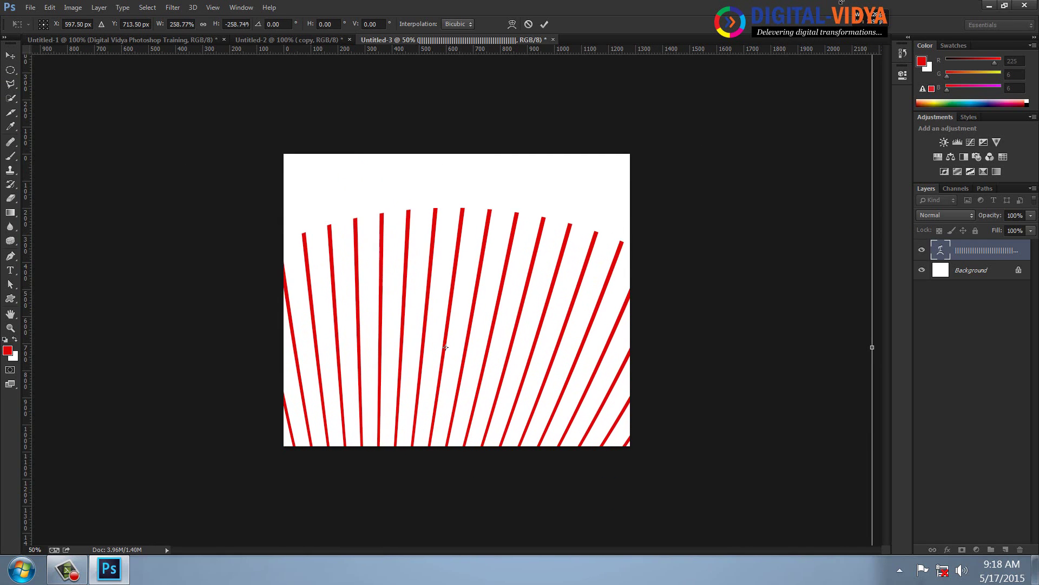
drag(453, 281, 472, 138)
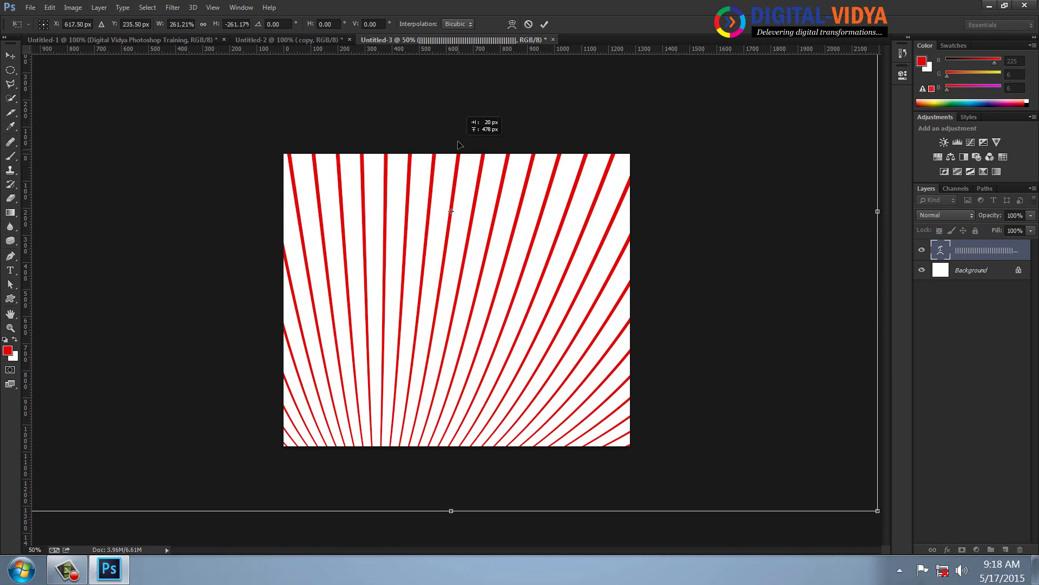
drag(497, 410, 536, 395)
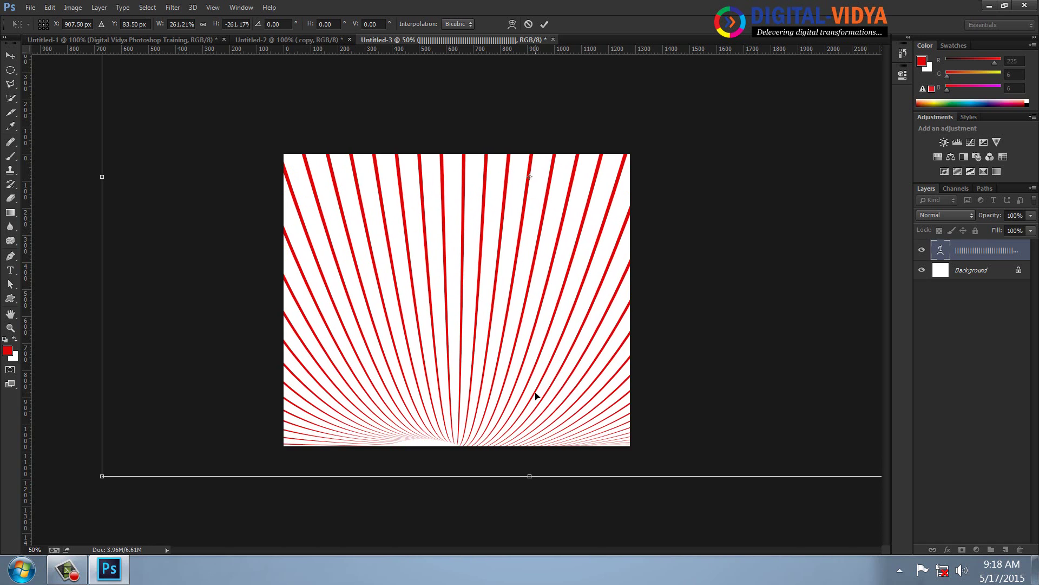
mouse_move(61, 481)
mouse_down()
mouse_move(70, 294)
mouse_move(83, 267)
mouse_up()
drag(429, 429, 347, 475)
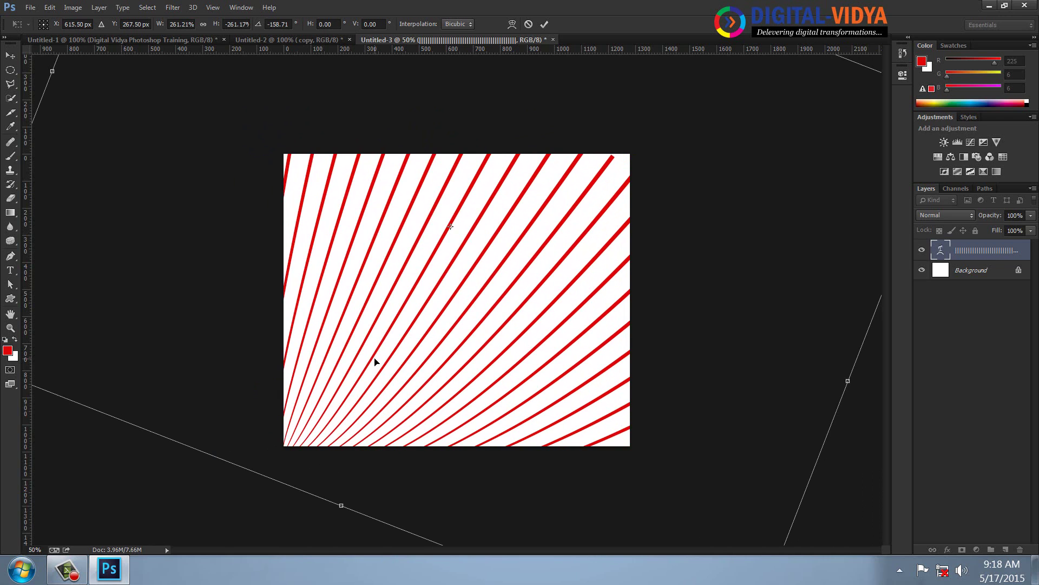
key(Return)
key(ctrl+1)
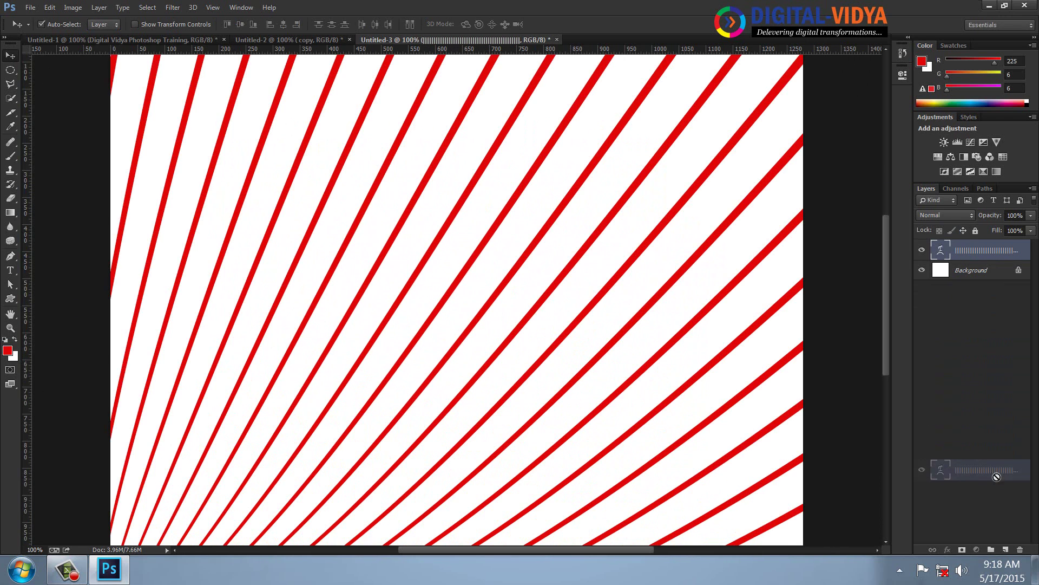
Duplicate the red line layer and flip the copy horizontally into a crossing lattice.
drag(972, 250, 1005, 549)
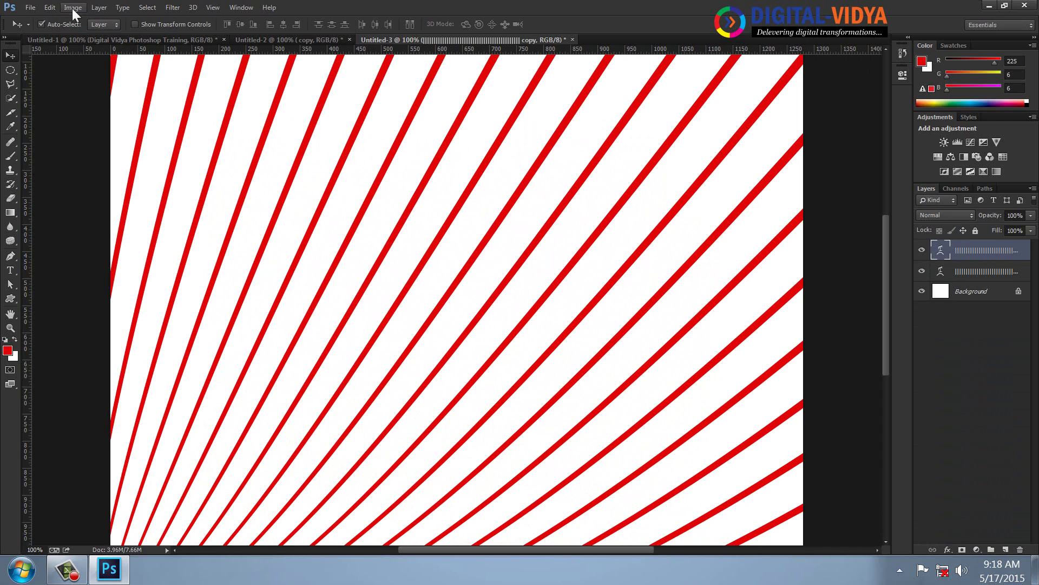
click(49, 7)
mouse_move(99, 330)
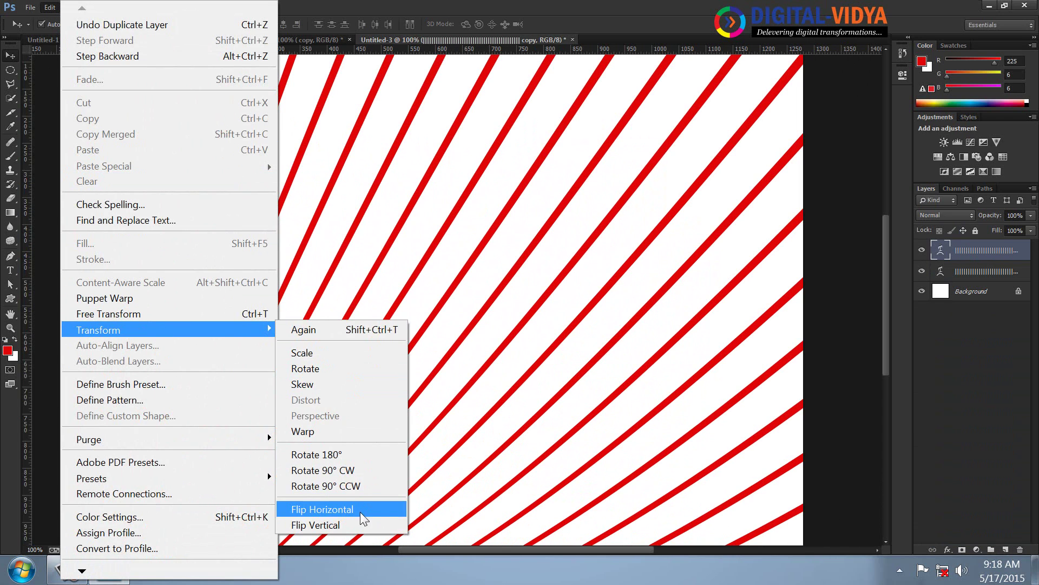
click(359, 510)
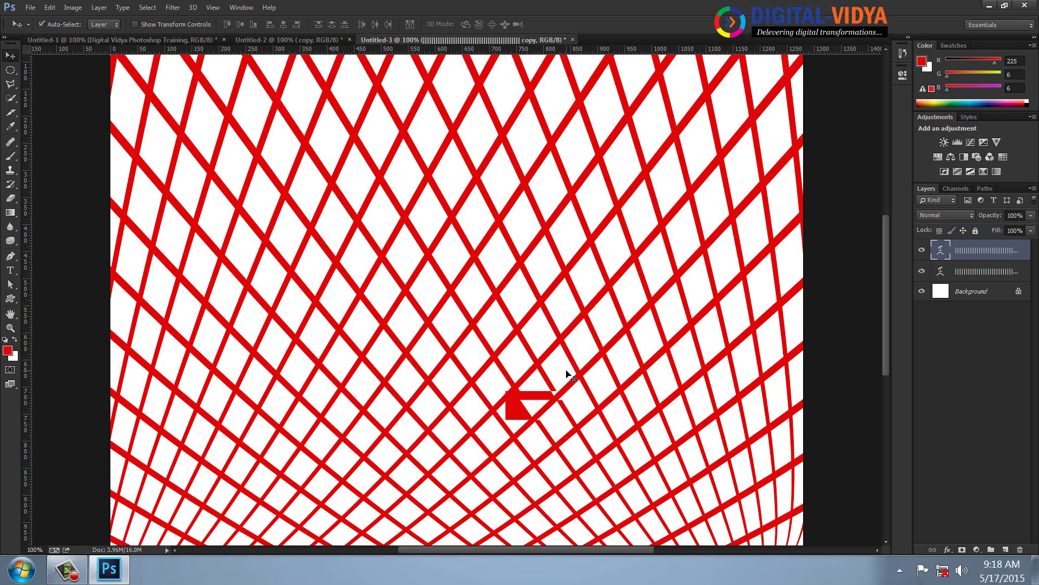